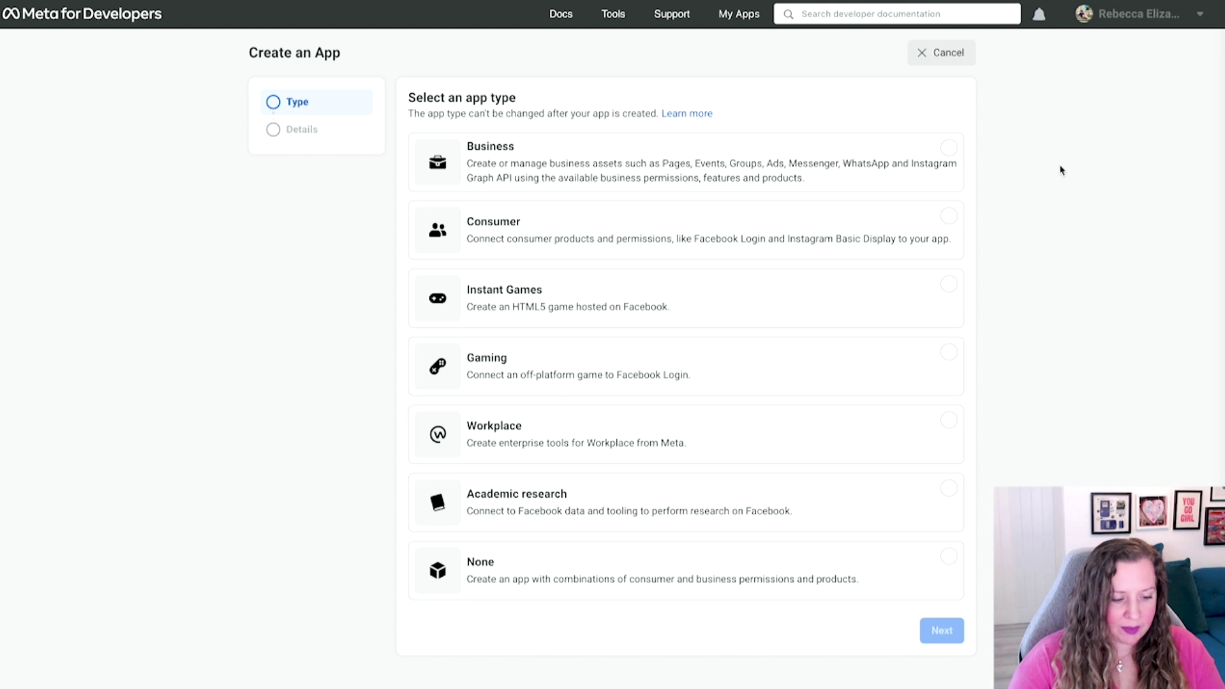
Step: Create a Business-type app called 'Wellness' and link it to the business account
click(898, 167)
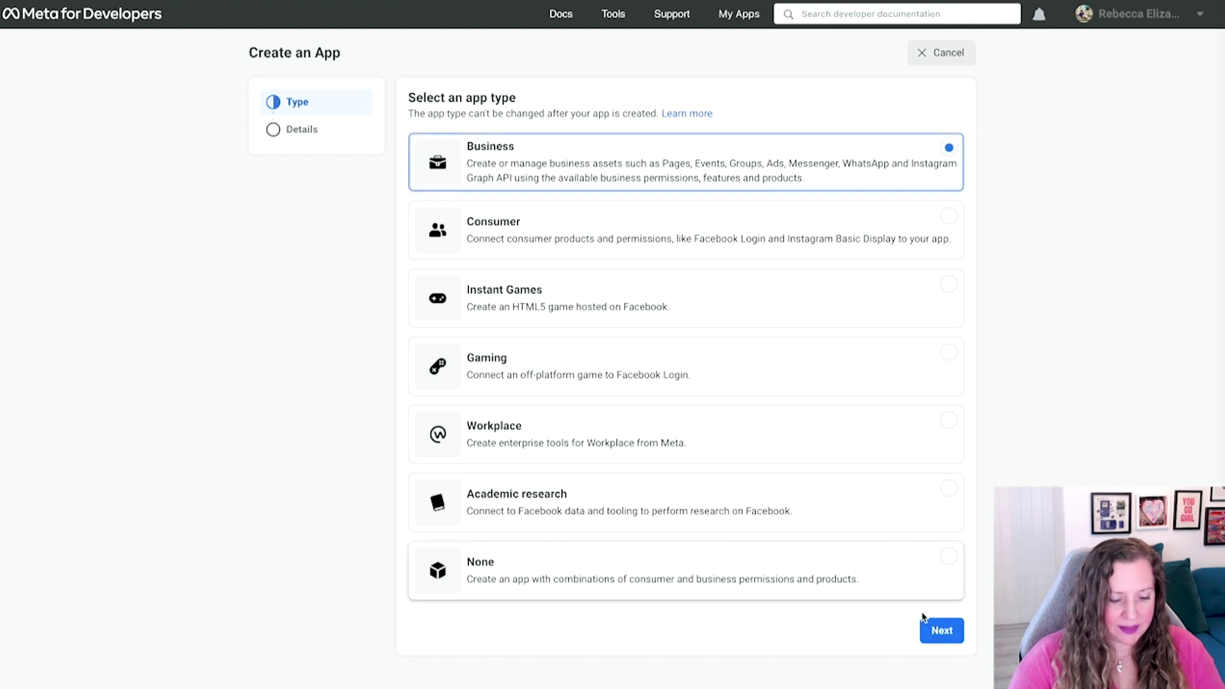
click(941, 630)
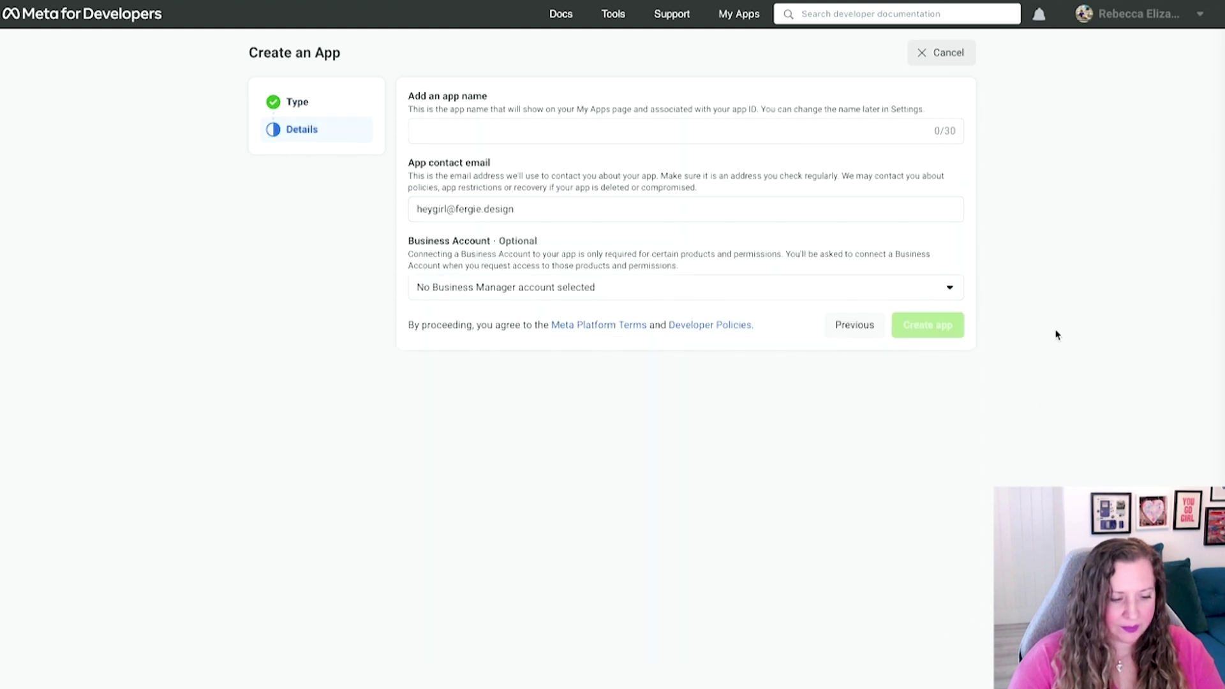
click(883, 132)
text(W)
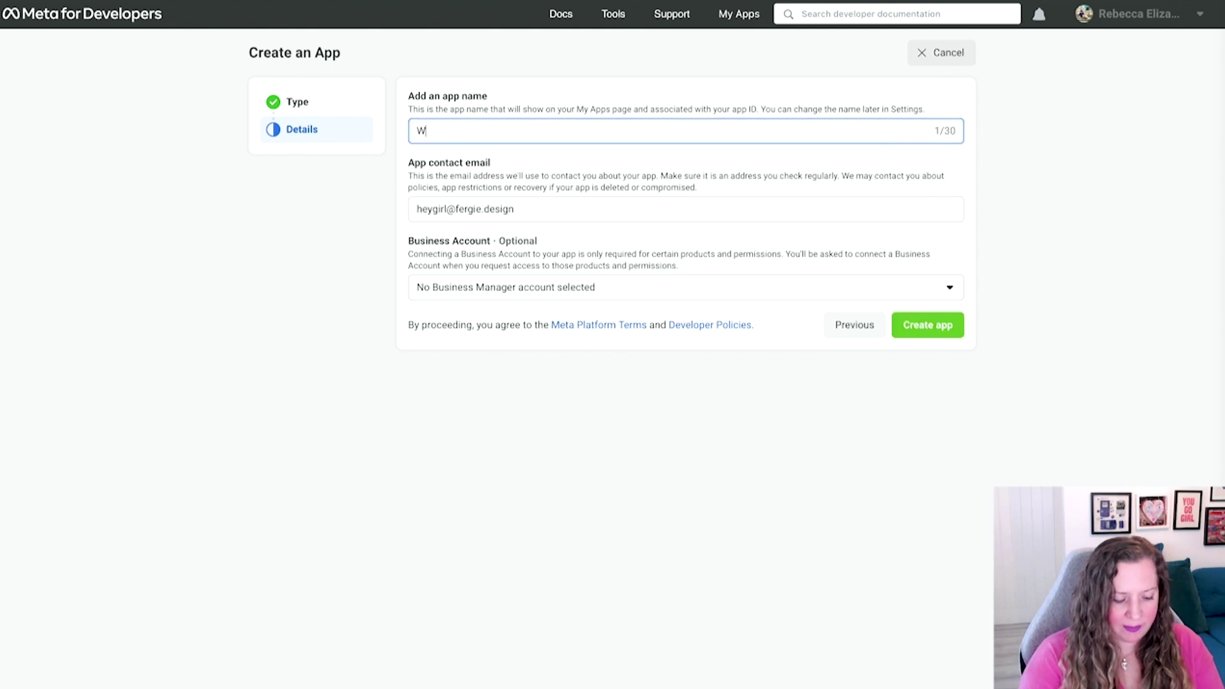
text(ellness)
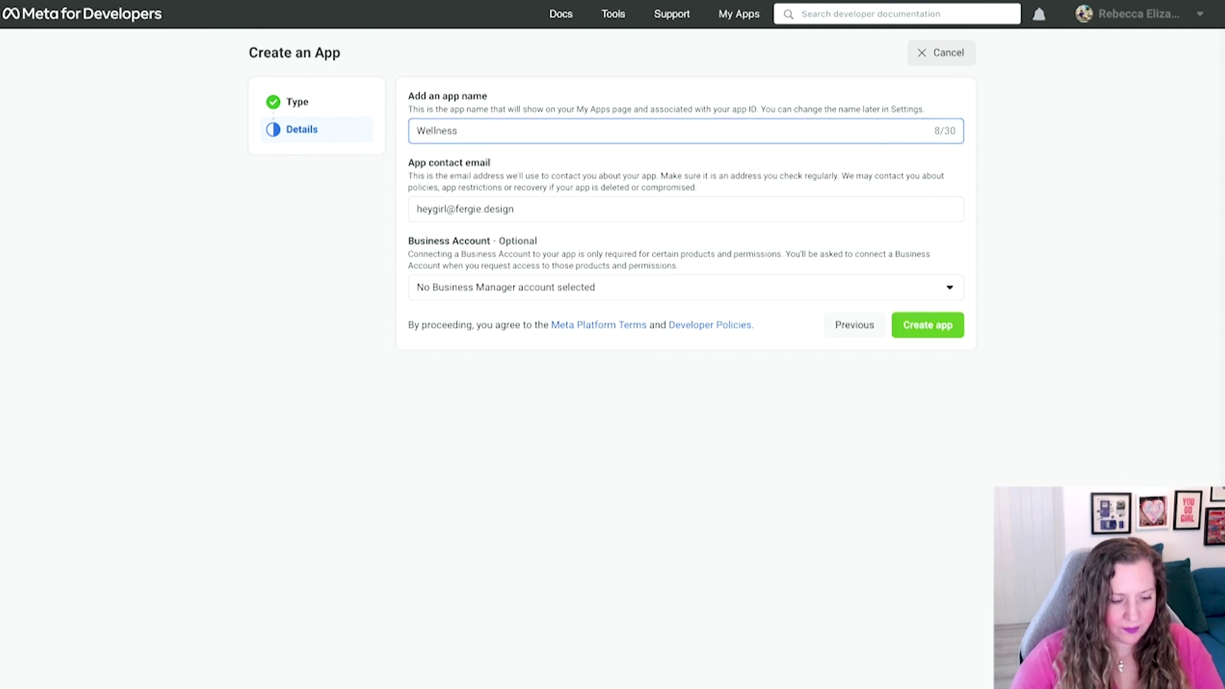
click(822, 295)
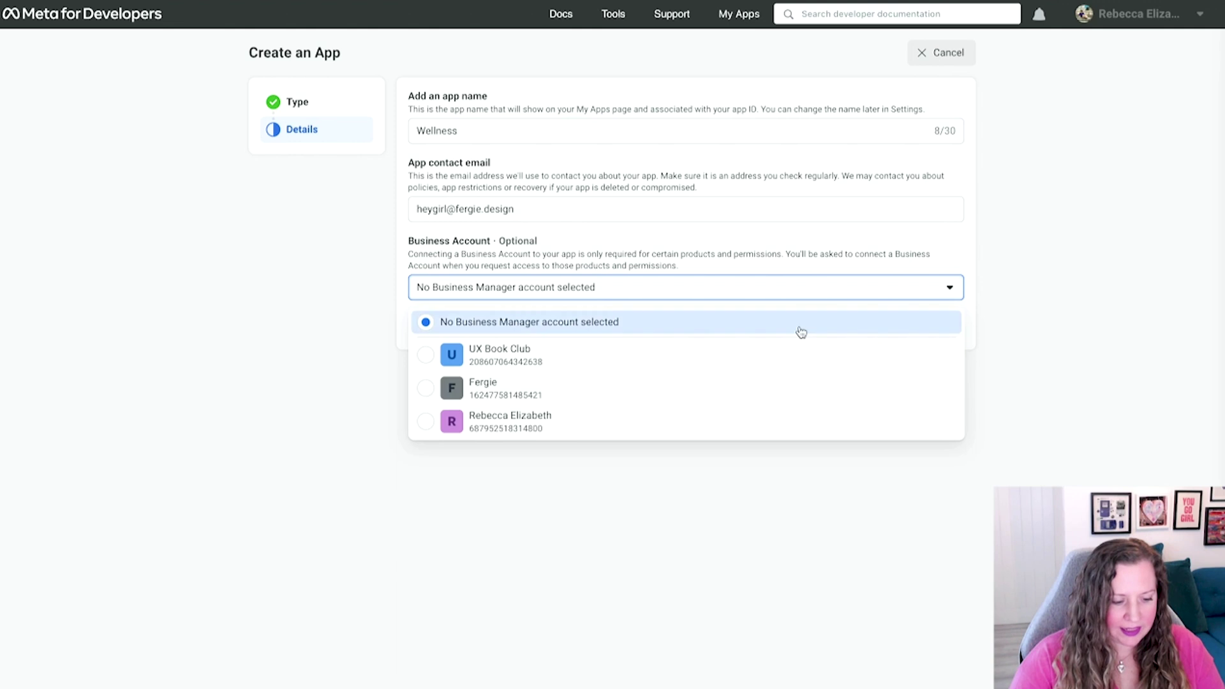
click(794, 385)
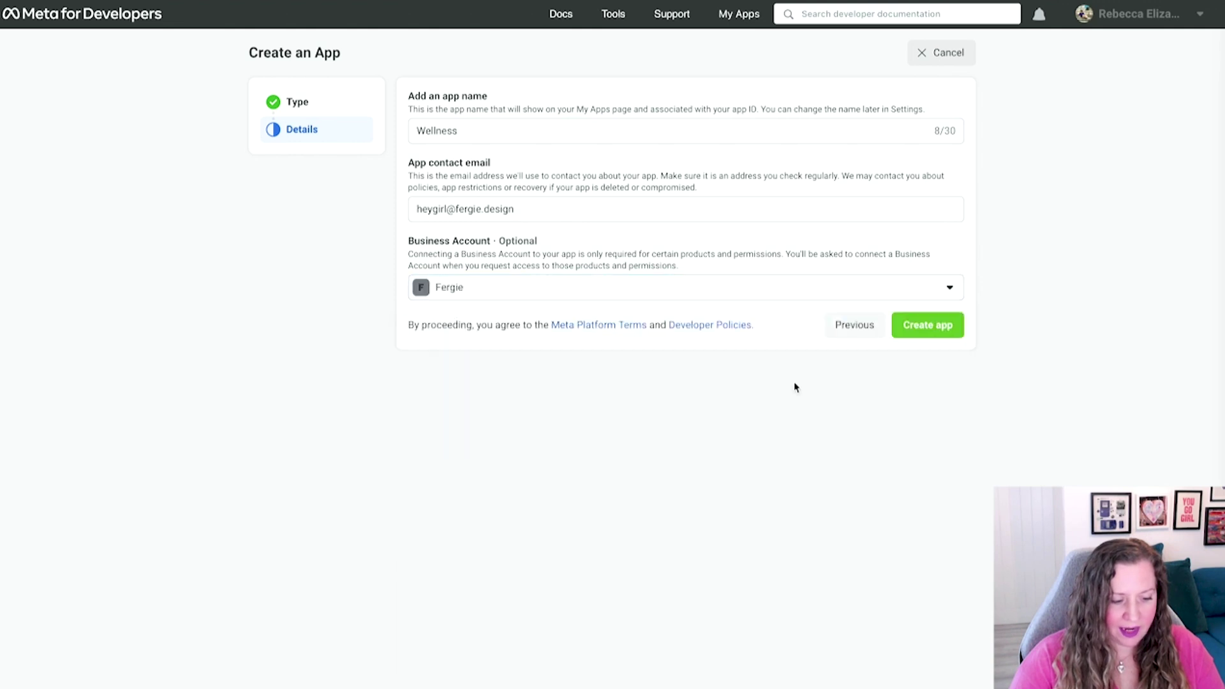
click(927, 326)
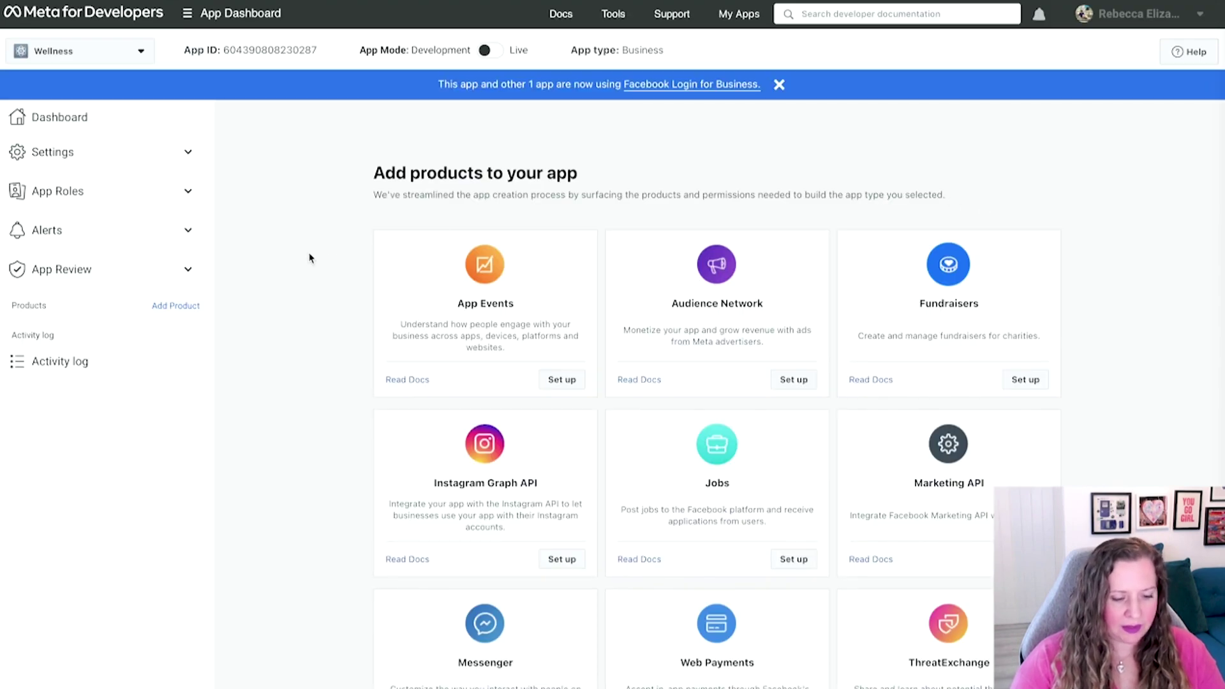
Step: Scroll the Wellness dashboard's Add products cards, such as App Events, Messenger and Instagram Graph API
scroll(311, 257, down, 1)
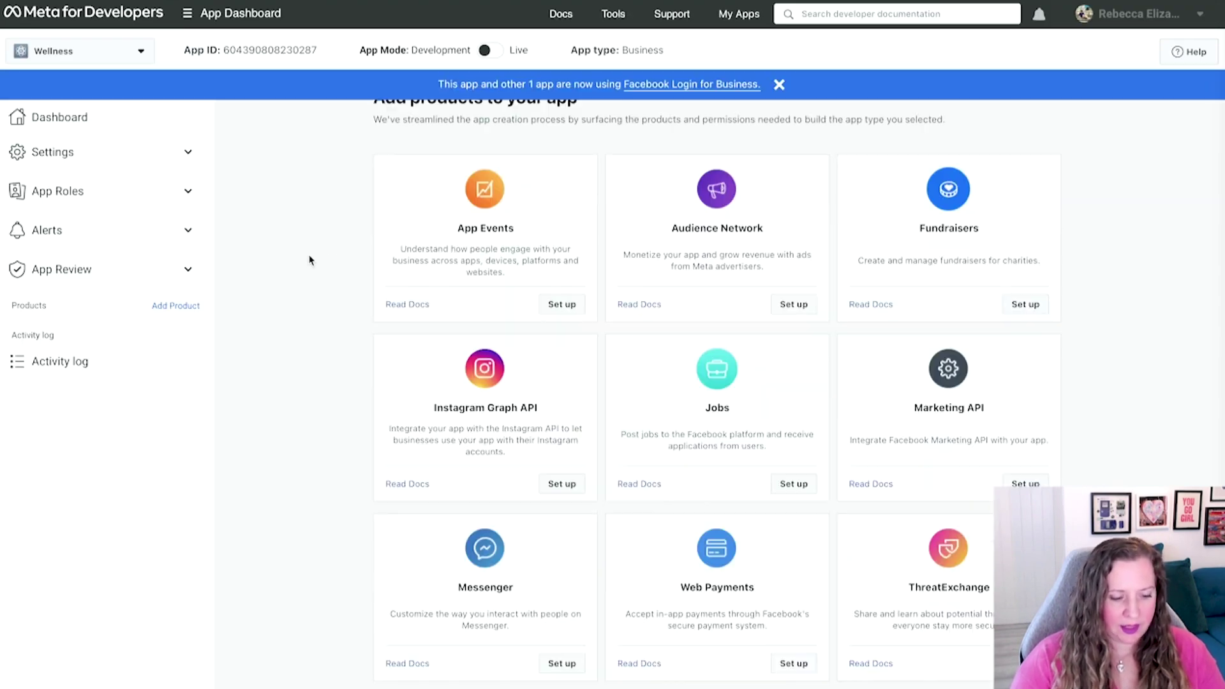
Step: Set up App Events for the Android platform, moving past the SDK download step
click(563, 306)
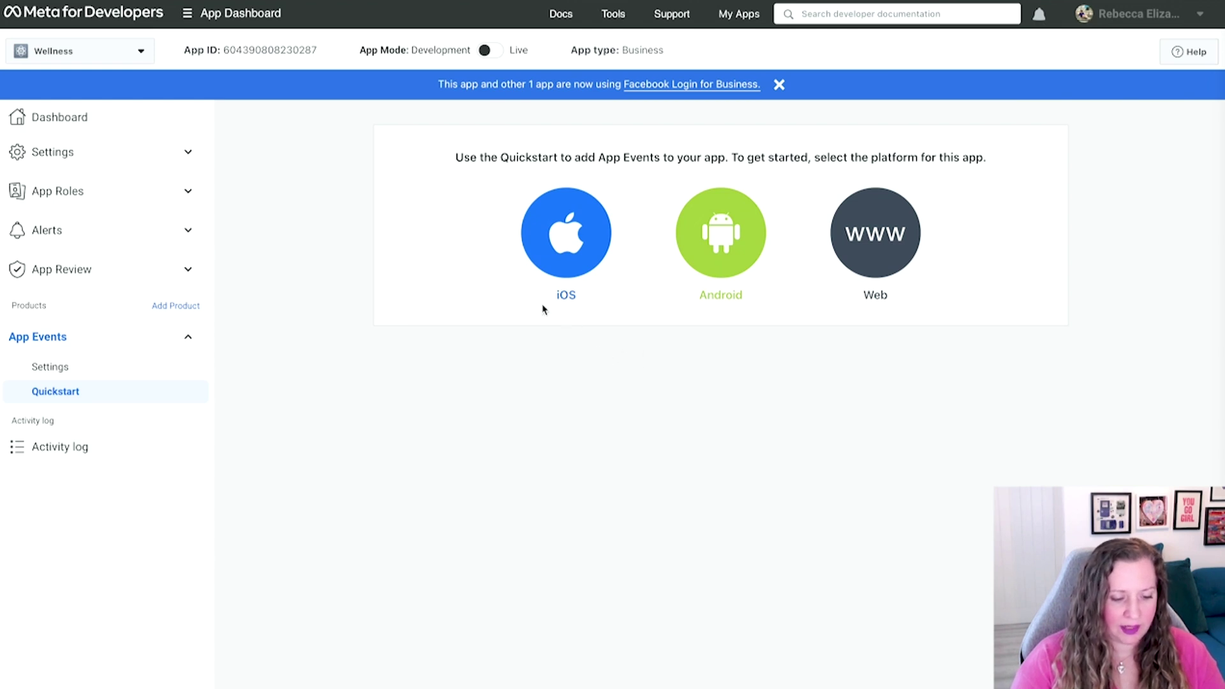
click(713, 235)
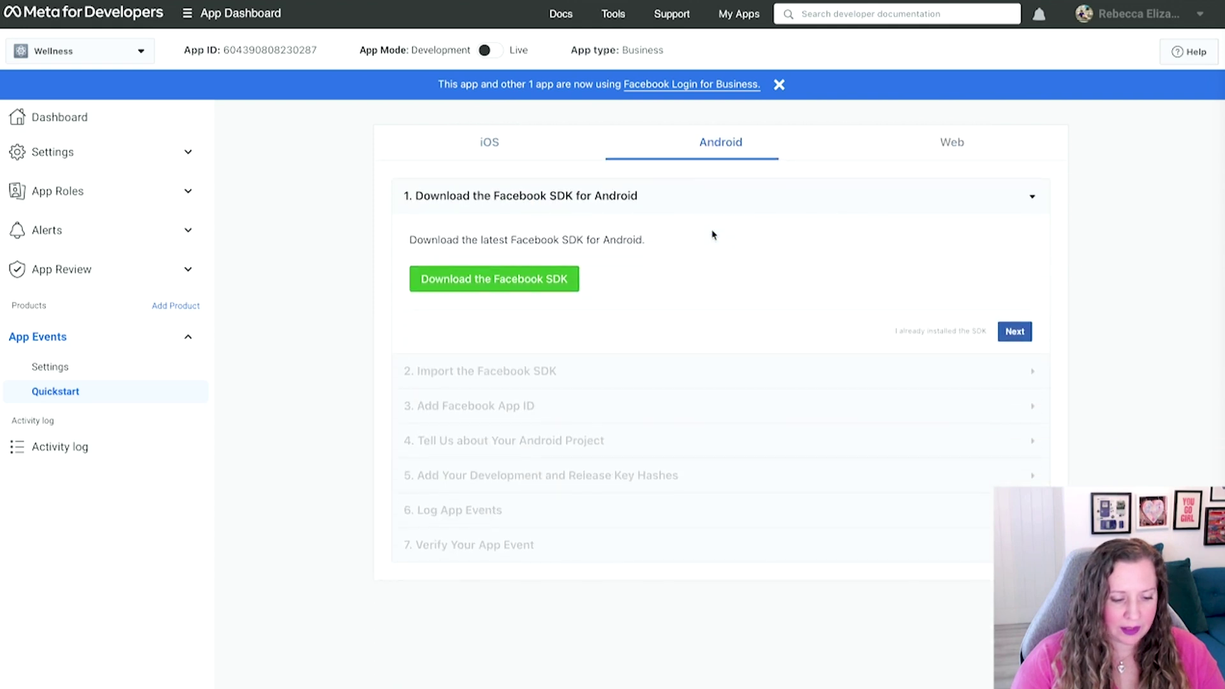
click(1009, 333)
Step: Advance the Android quickstart through Add Facebook App ID to the project details step
scroll(1015, 361, down, 6)
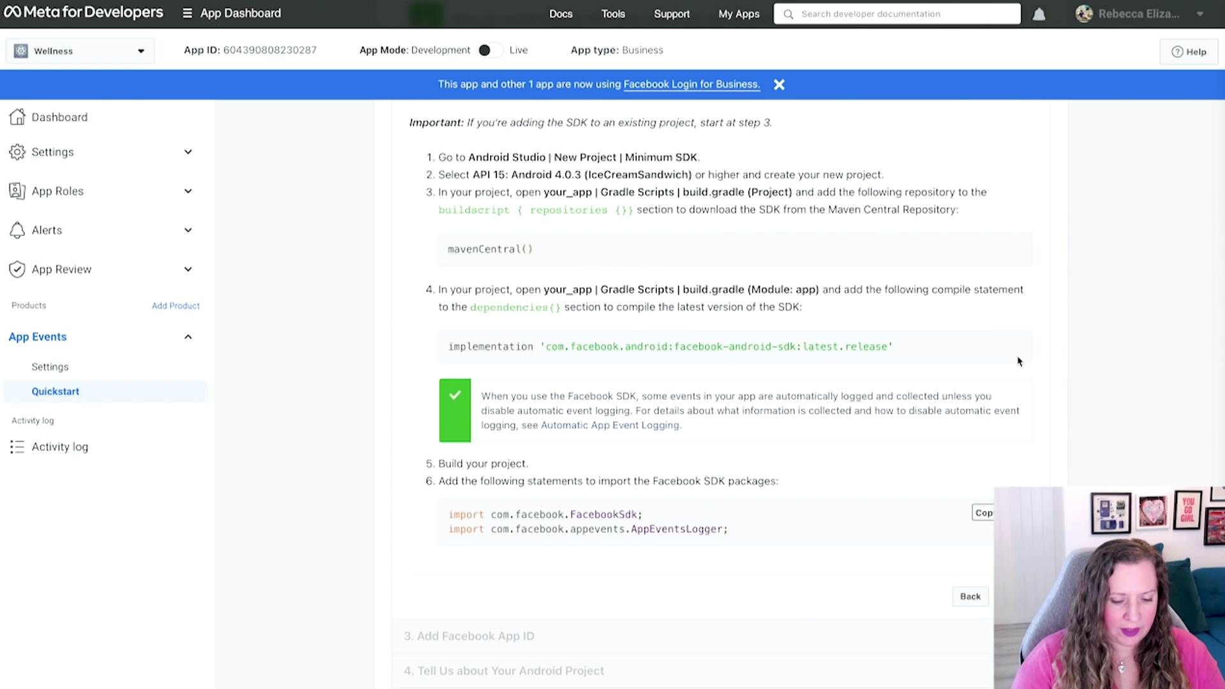
click(1015, 486)
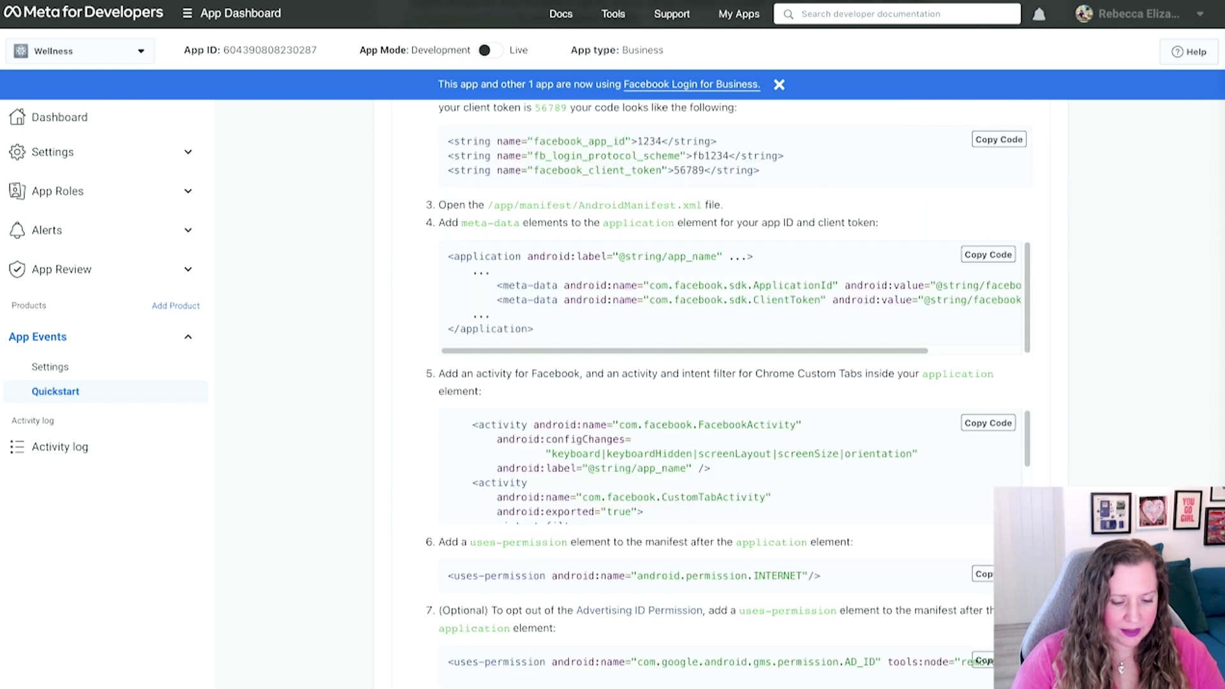
scroll(1014, 488, down, 3)
scroll(1014, 488, down, 4)
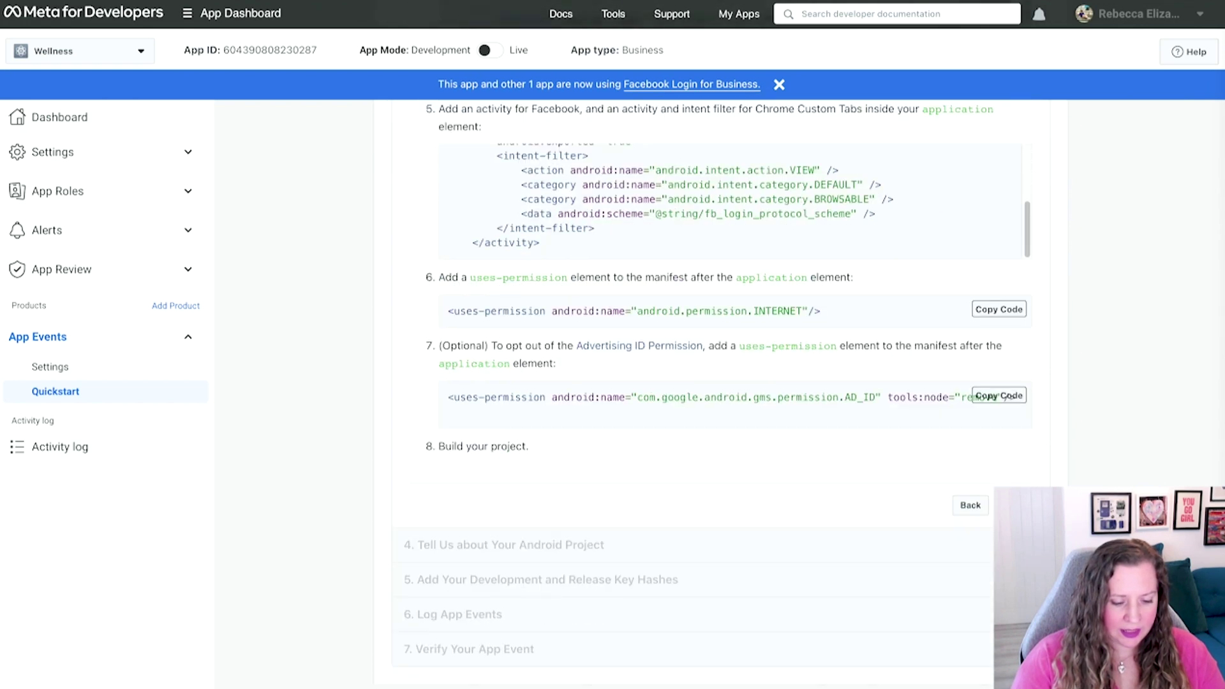
click(1014, 505)
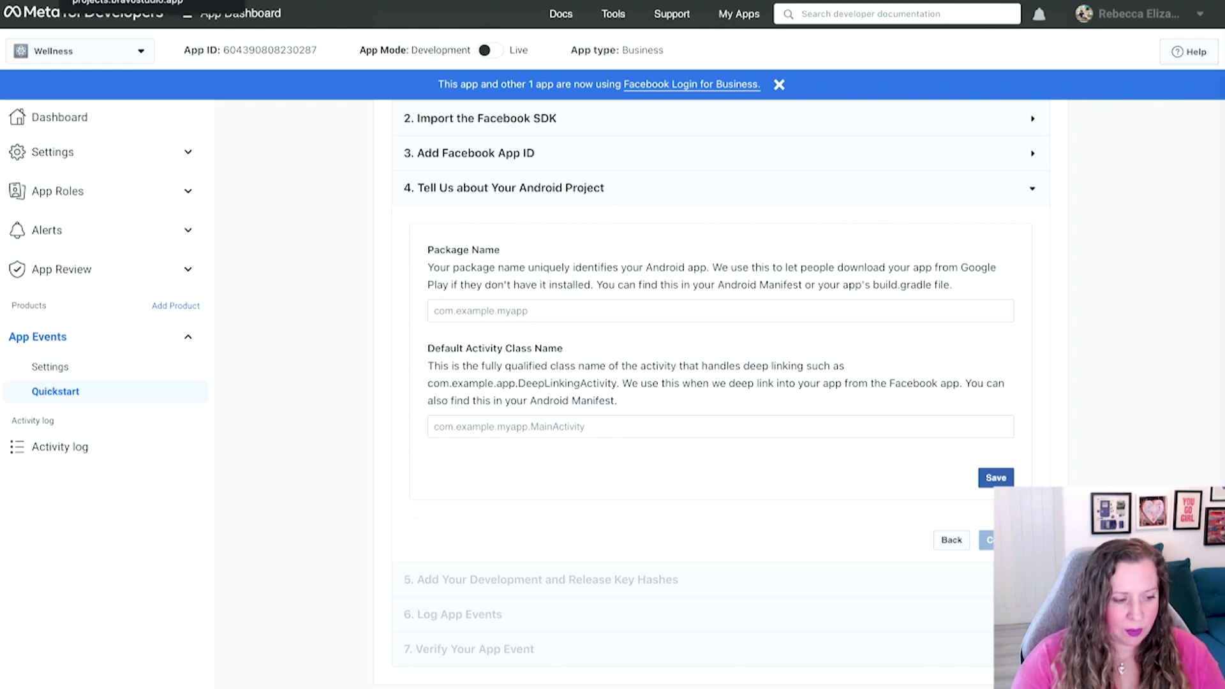
Step: Open the Headroom app's Android Publication settings in Bravo Studio and copy its package name
click(121, 1)
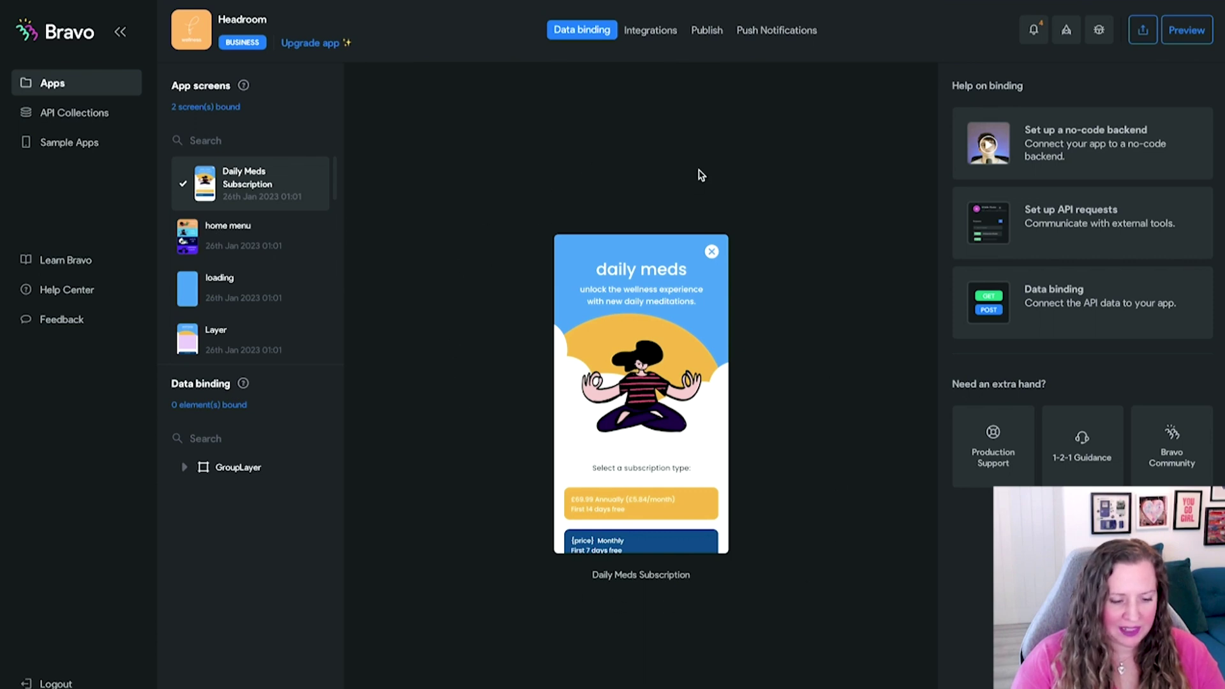
click(705, 37)
click(422, 240)
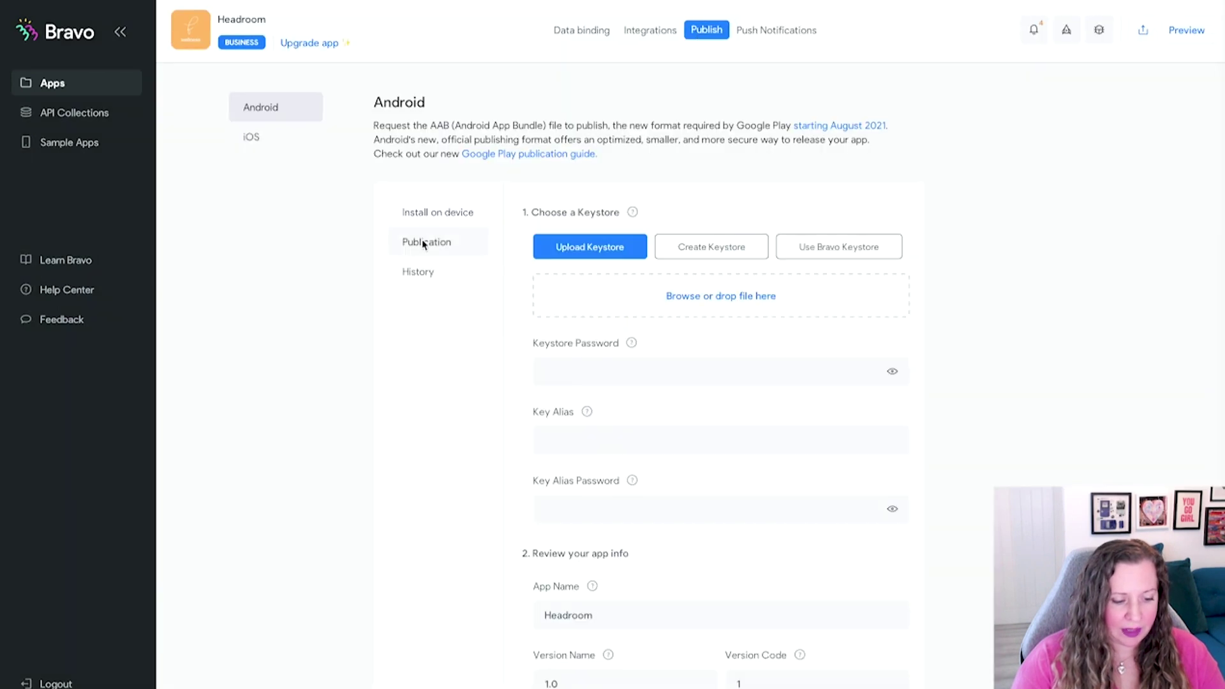
scroll(456, 267, down, 4)
scroll(549, 516, down, 1)
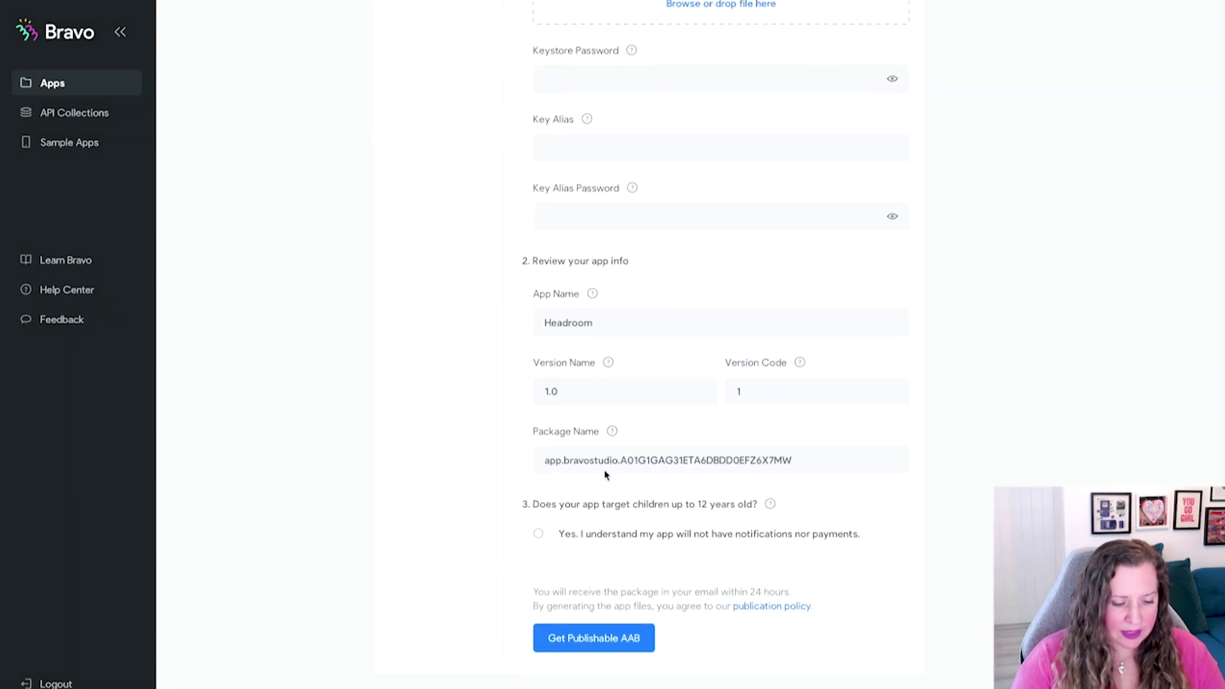
double_click(605, 460)
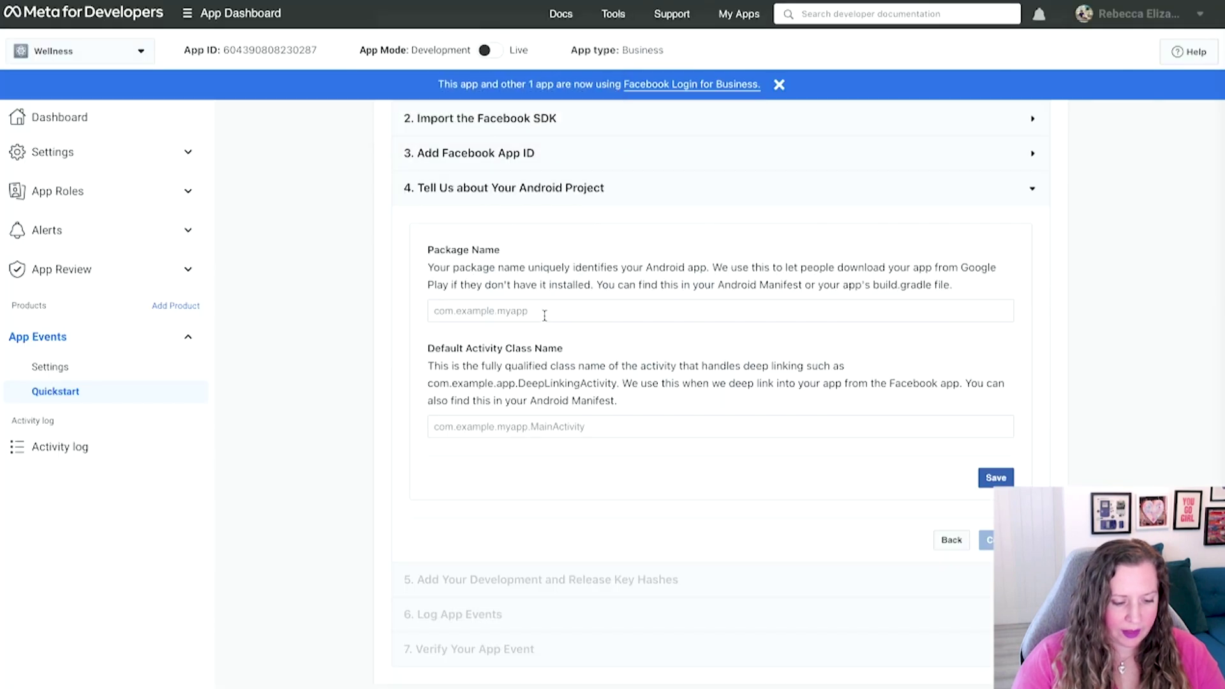
Step: Save the pasted Bravo package name with 'BravoActivity' as the default activity class
click(545, 315)
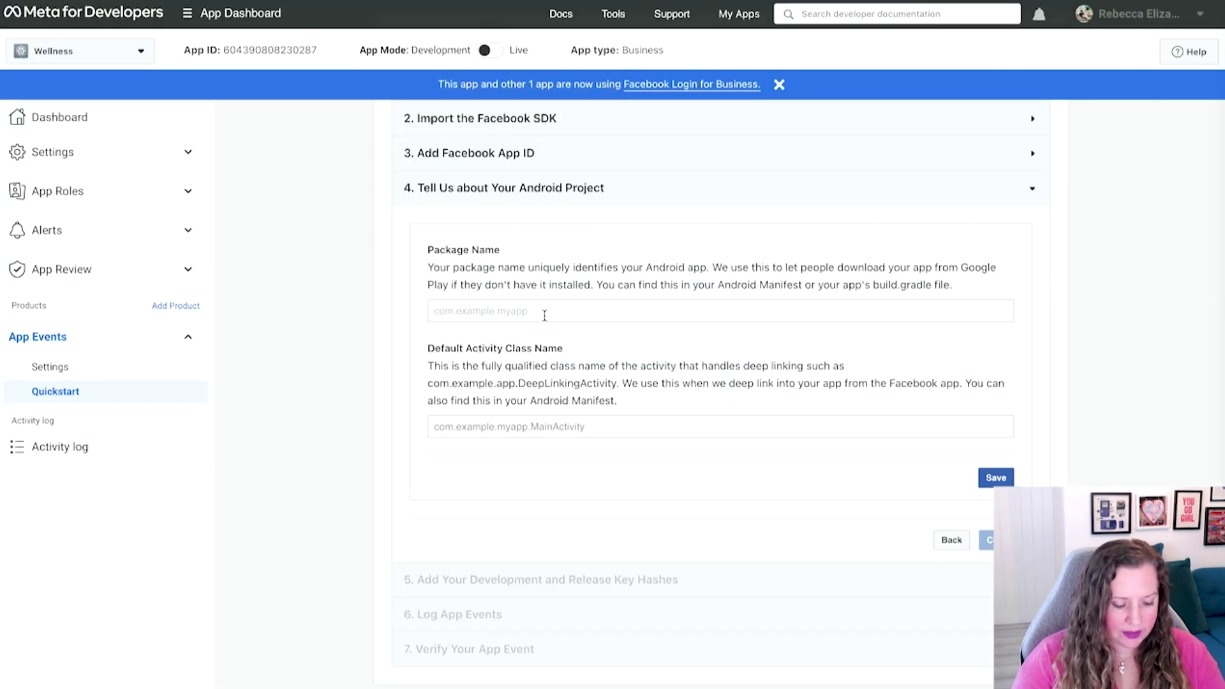
text(app.bravostudio.A01G1GAG31ETA6DBDD0EFZ6X7MW)
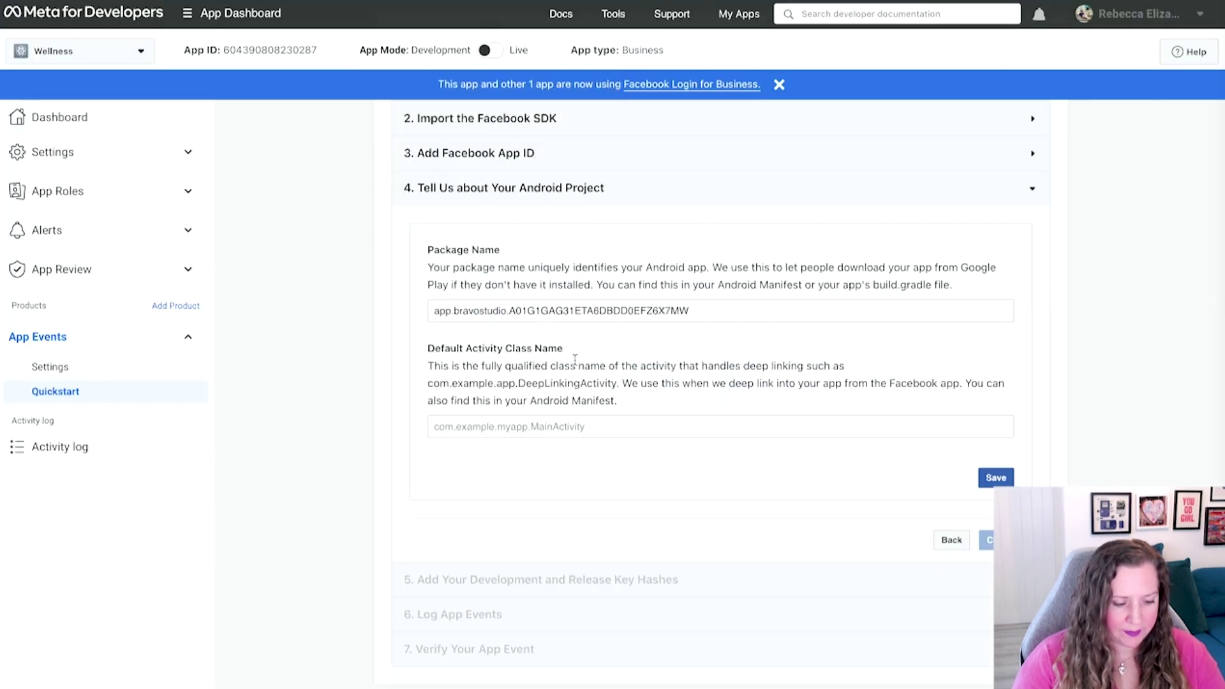
key(Tab)
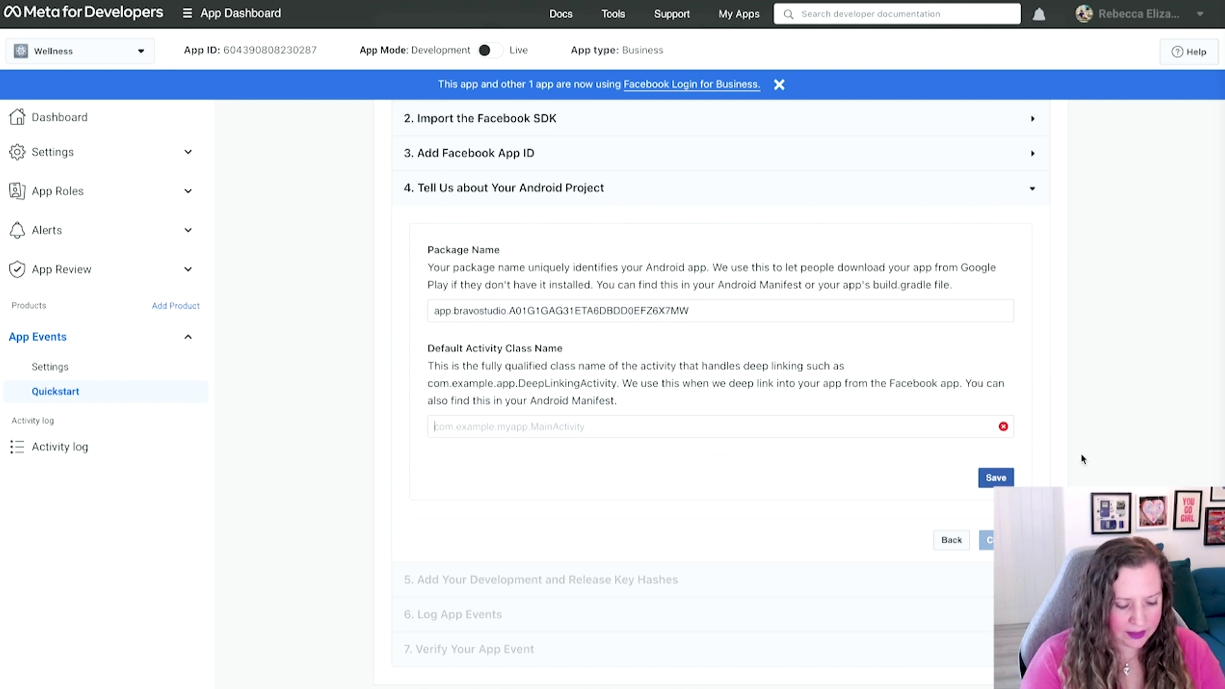
text(Br)
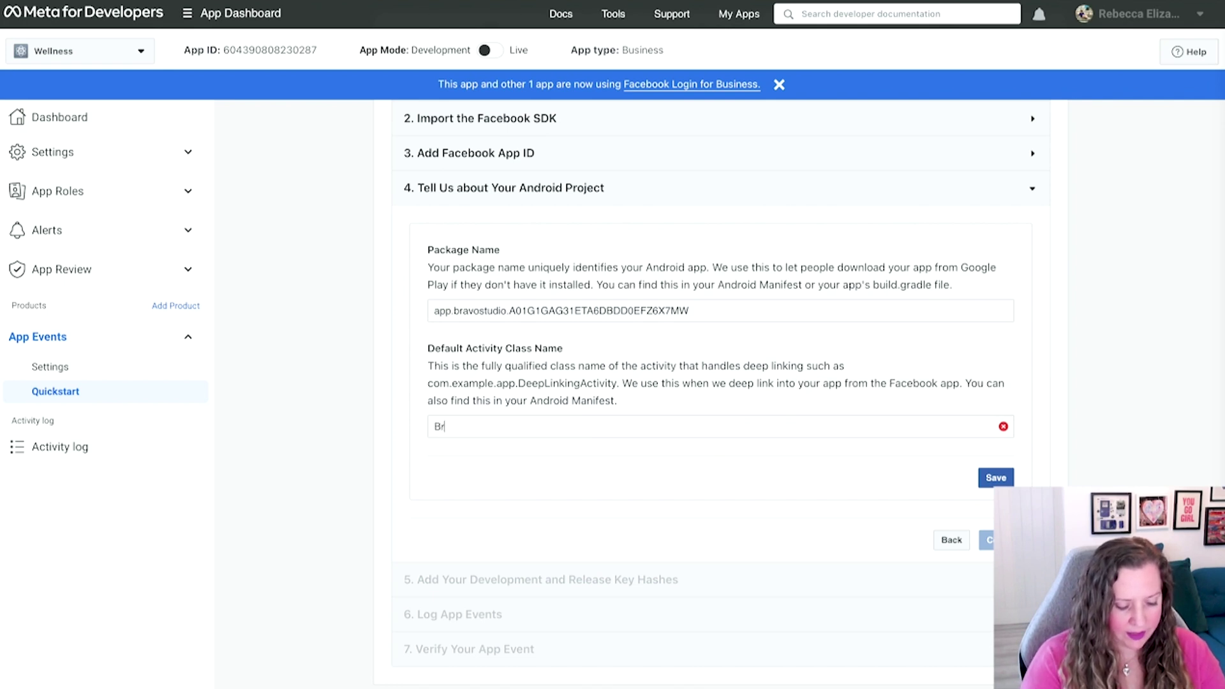
text(avoActivity)
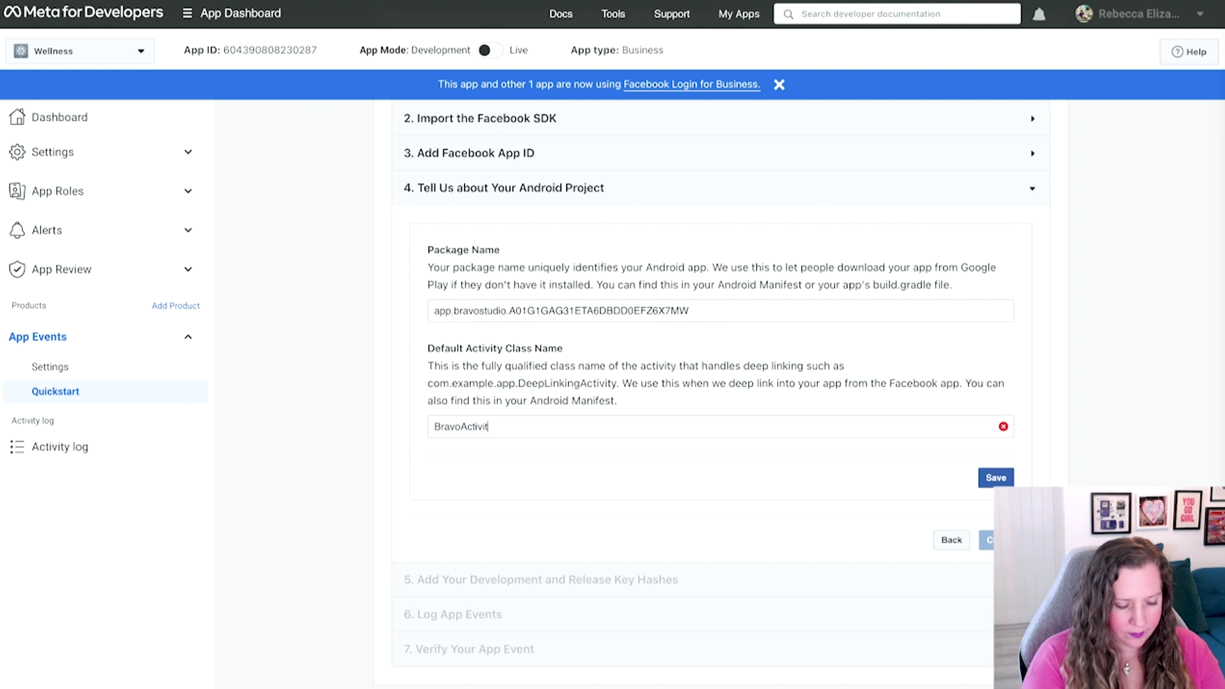
click(993, 479)
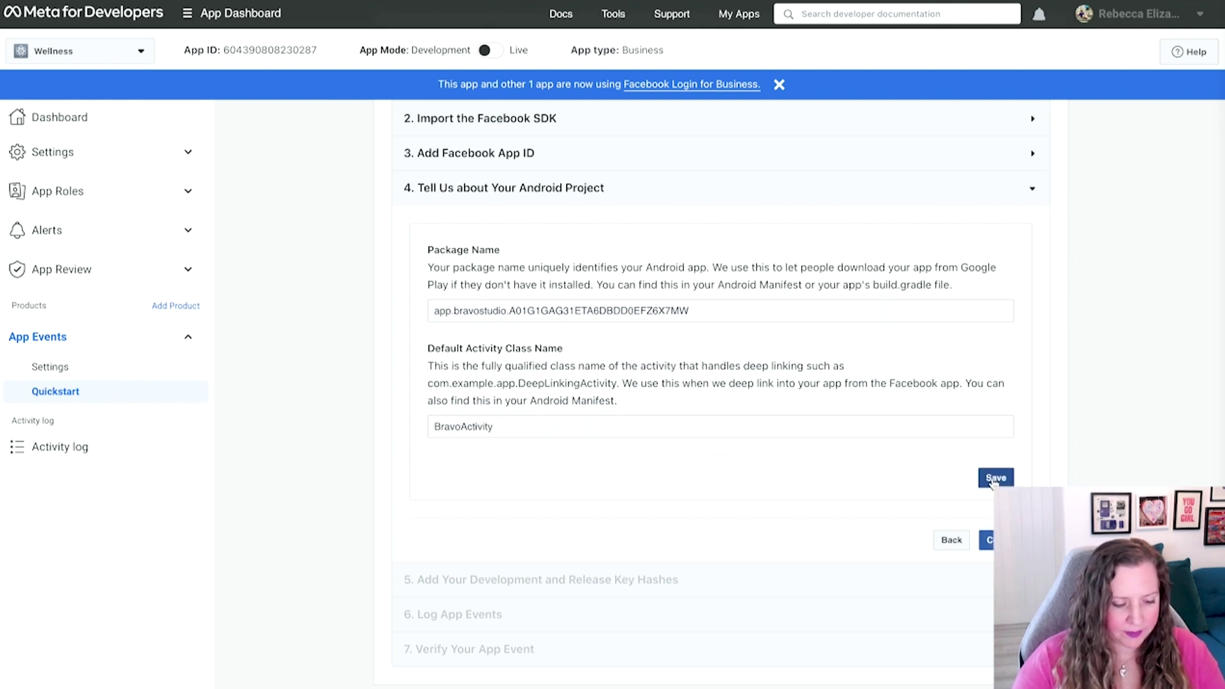
Step: Continue to the key hashes step, then return to Bravo Studio's publish page
click(987, 540)
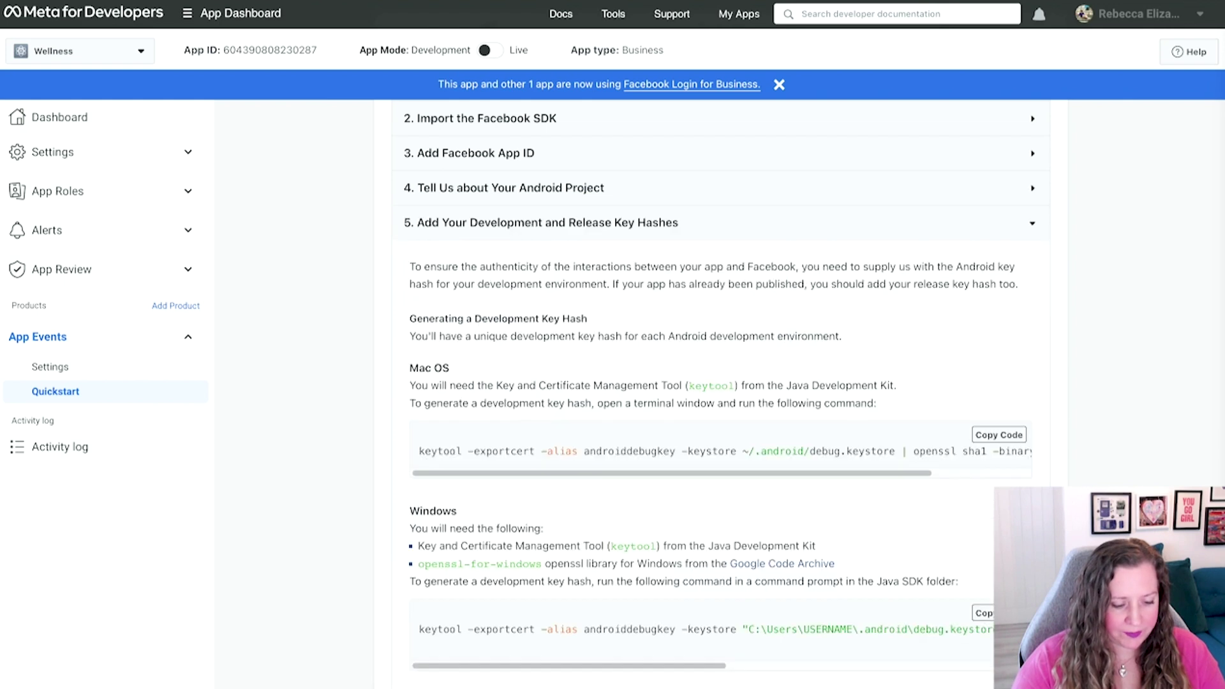
scroll(891, 498, down, 8)
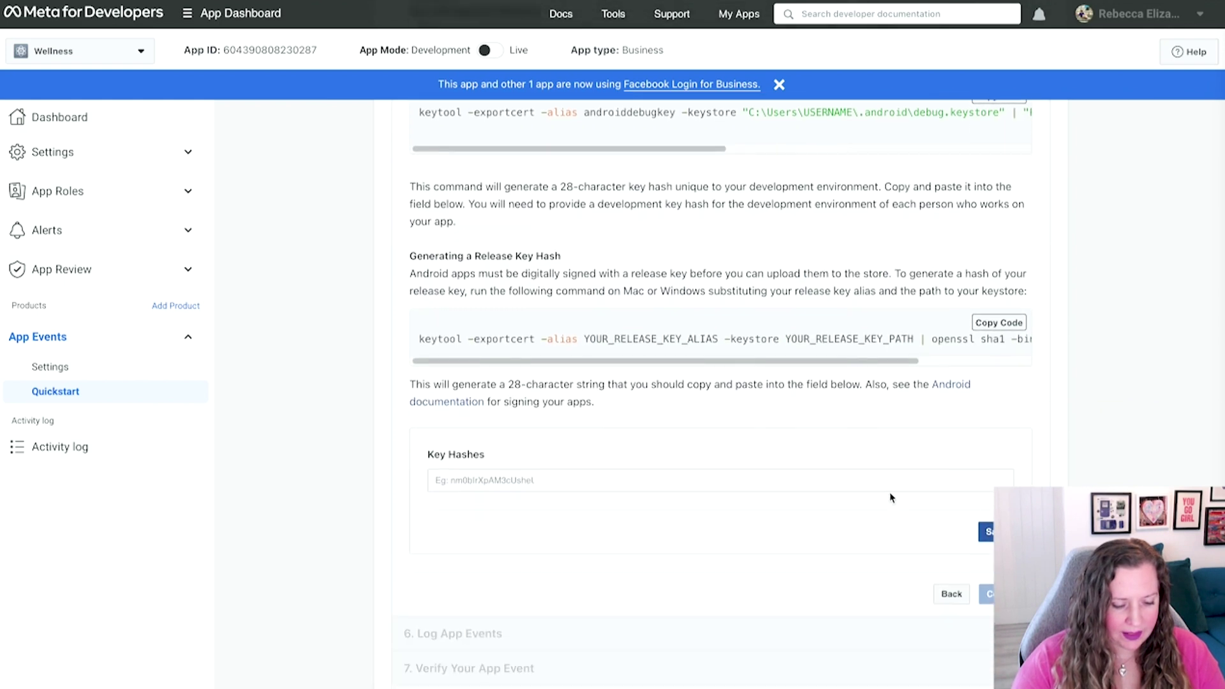
click(884, 480)
scroll(471, 514, down, 1)
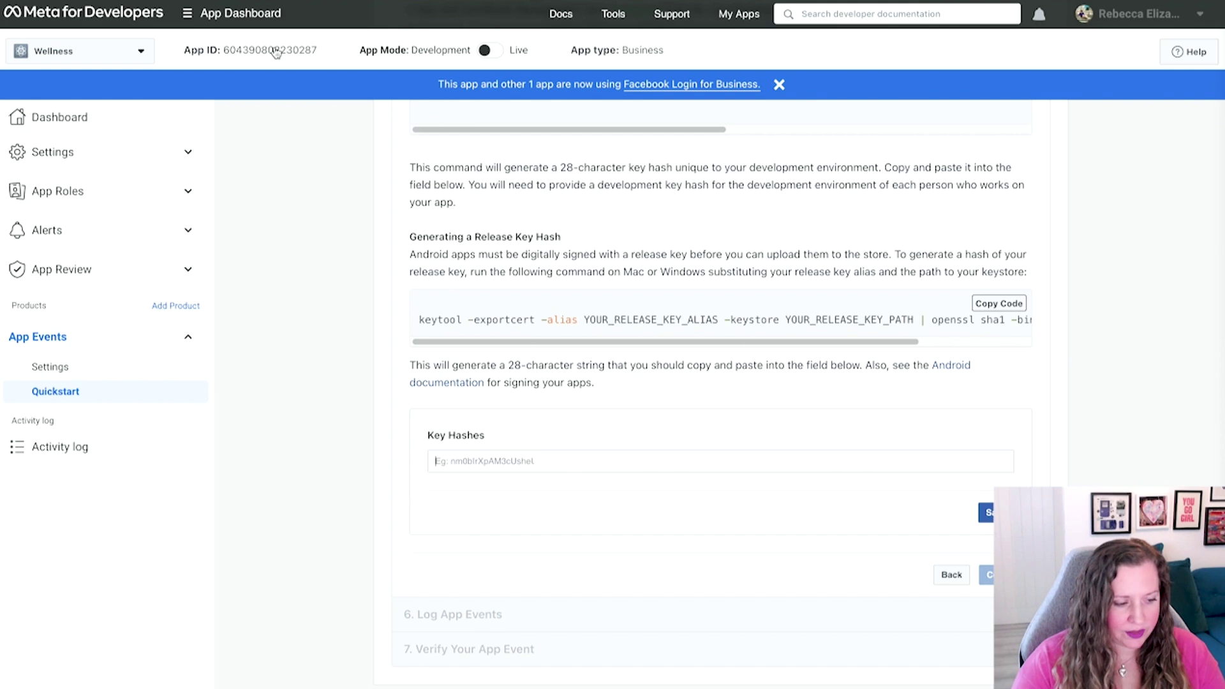
click(241, 6)
Step: Copy the key hash of the latest Android build (build 13) from Bravo's publish History
scroll(358, 430, up, 5)
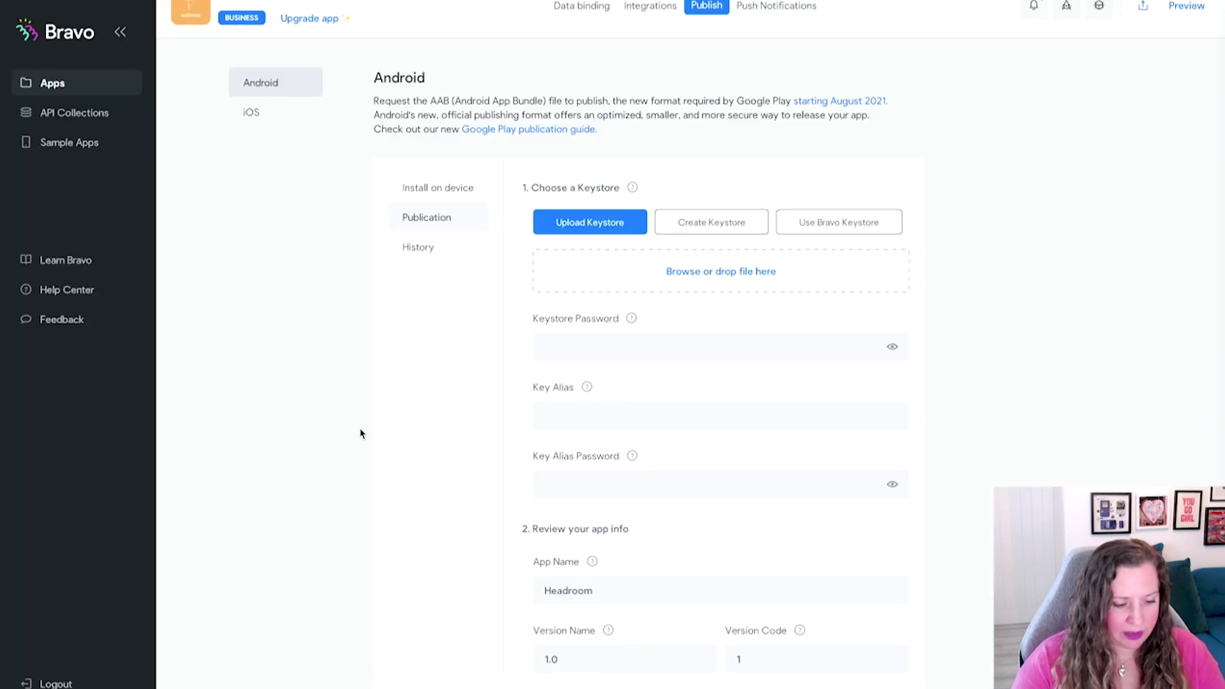
scroll(446, 330, up, 1)
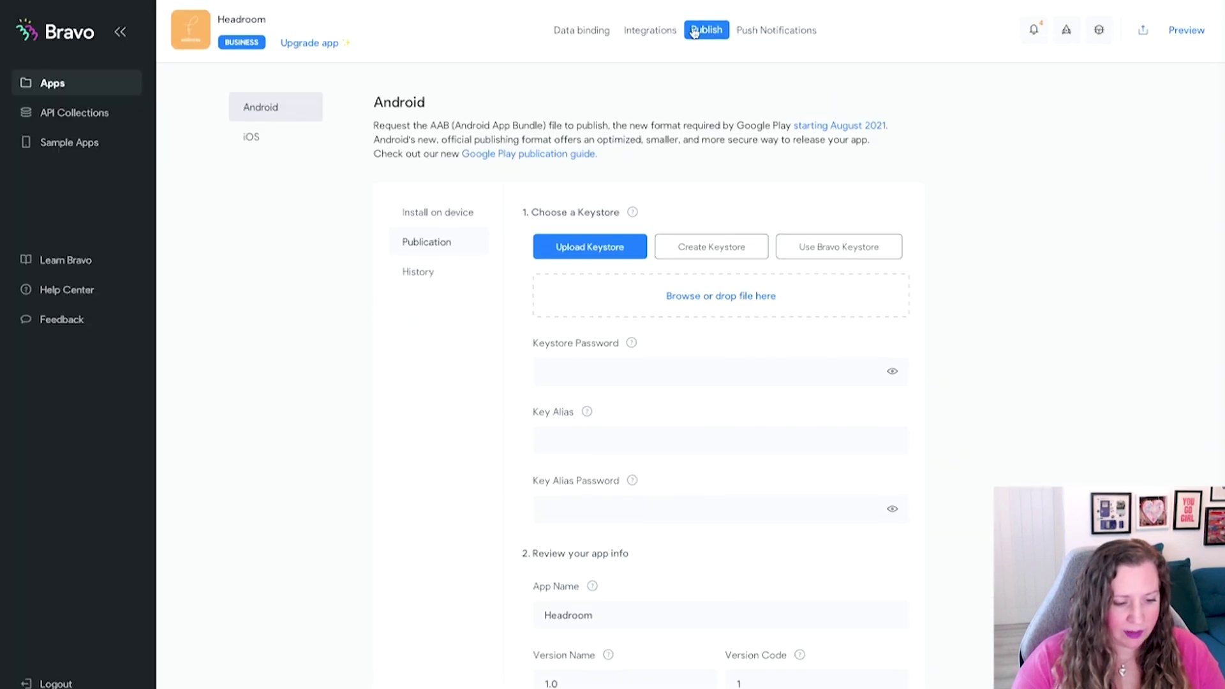
click(426, 272)
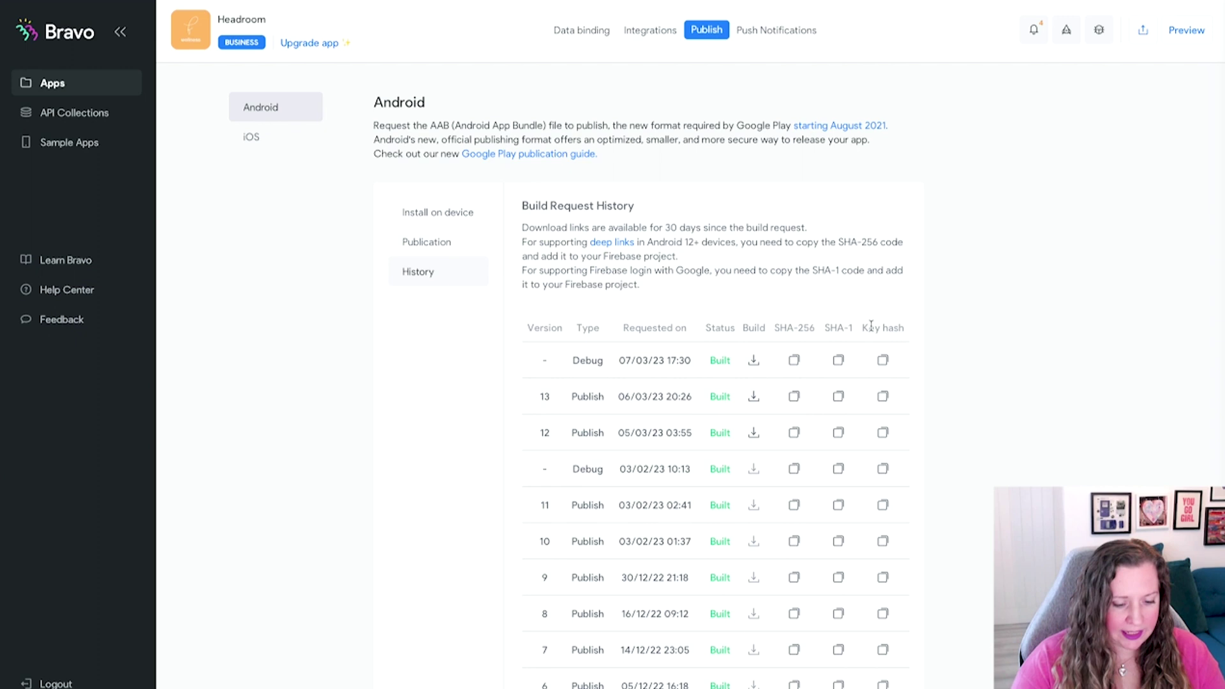
click(883, 397)
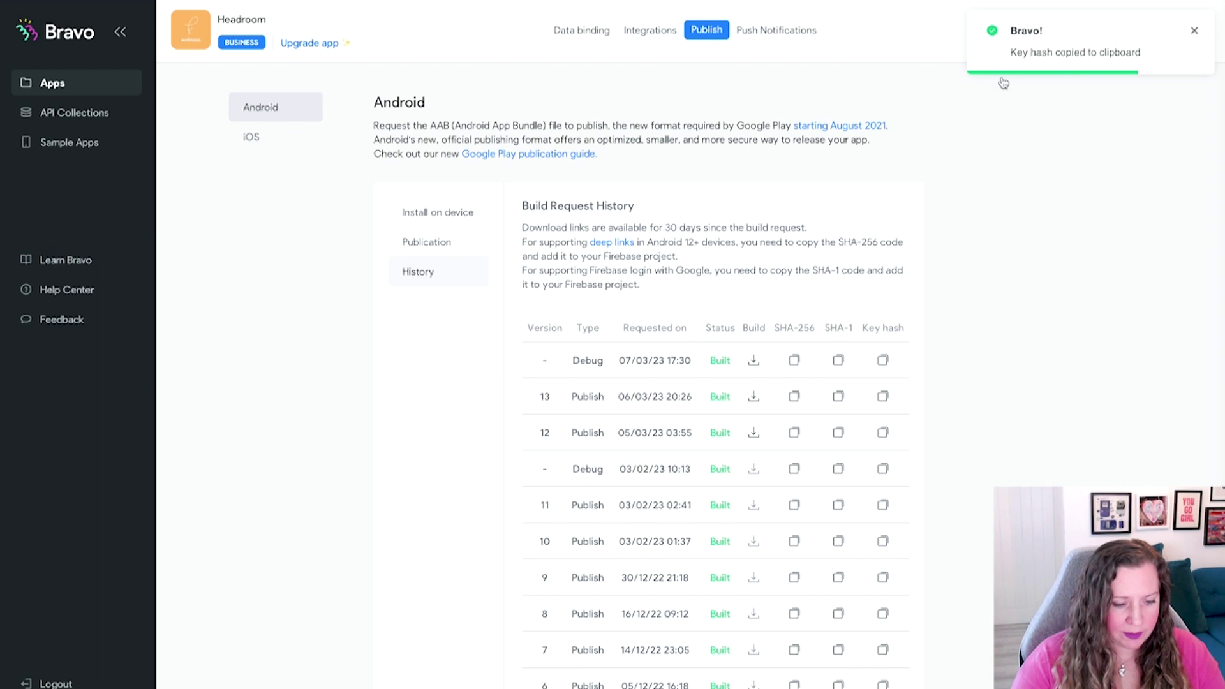
Step: Add and save the Bravo key hash, then advance to the Verify Your App Event step
key(ctrl+Tab)
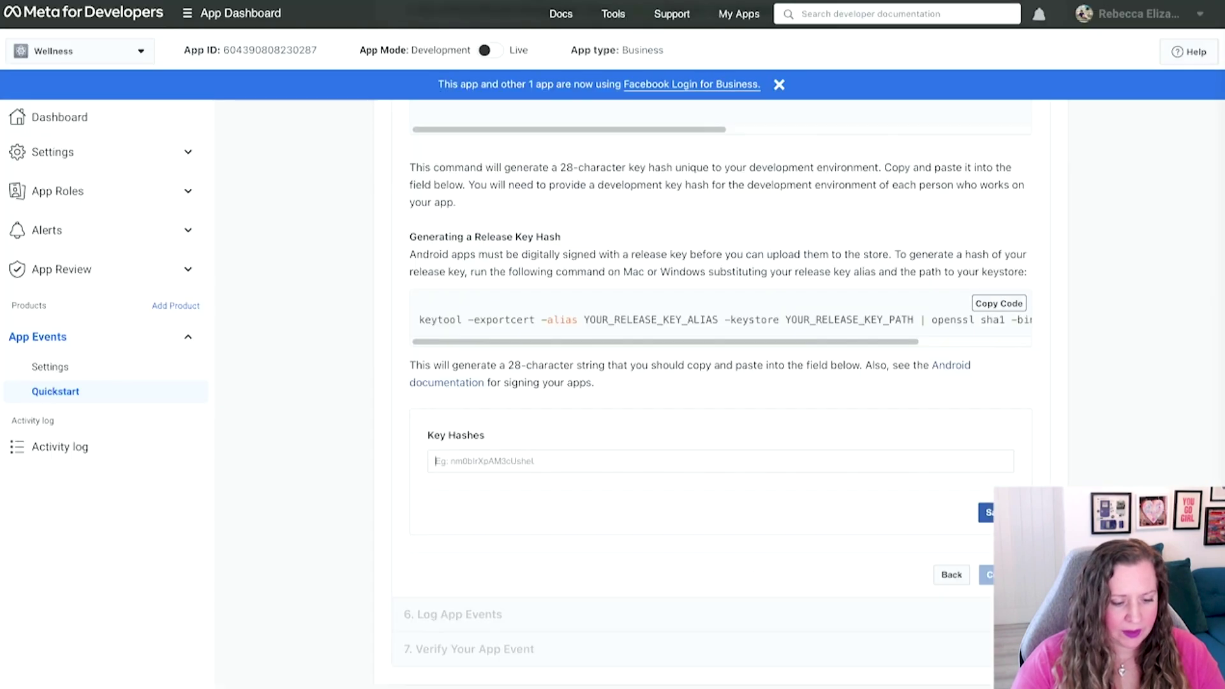
click(536, 462)
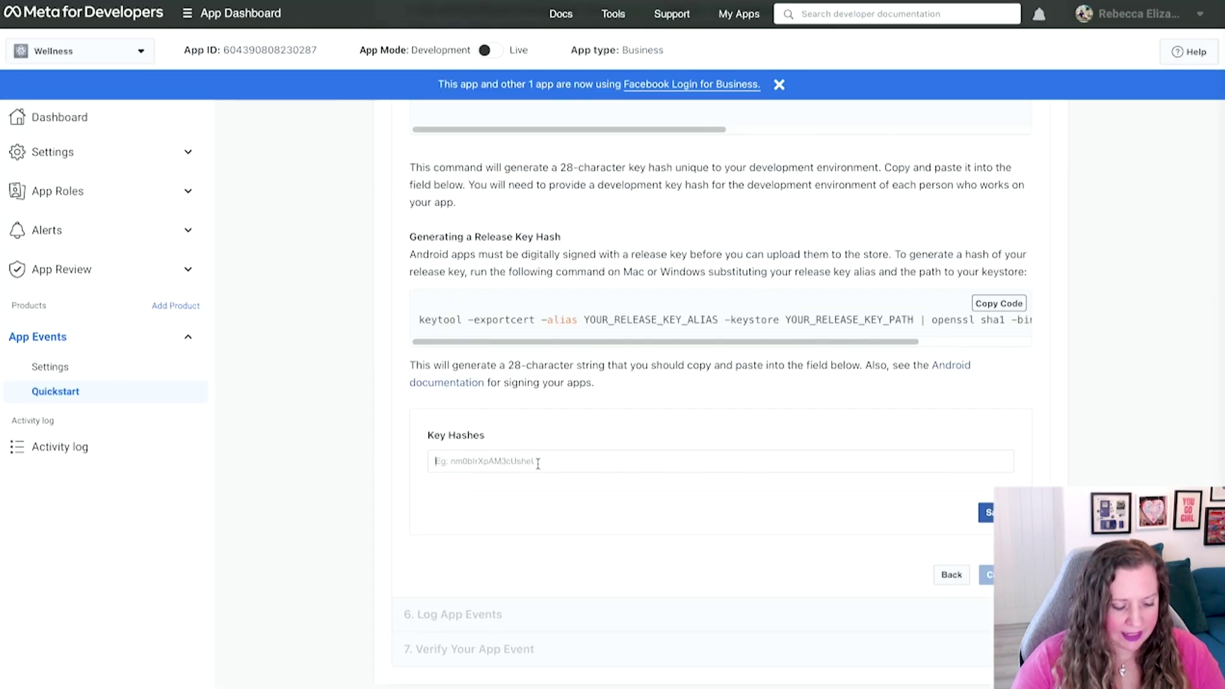
key(ctrl+v)
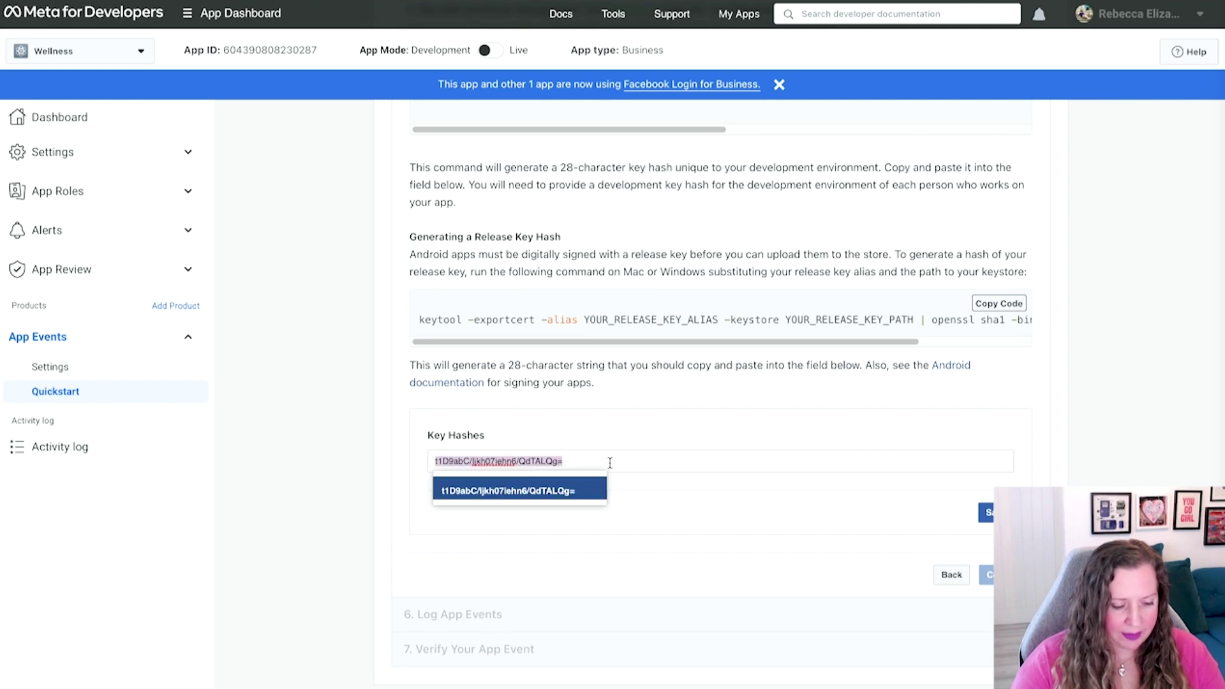
key(Return)
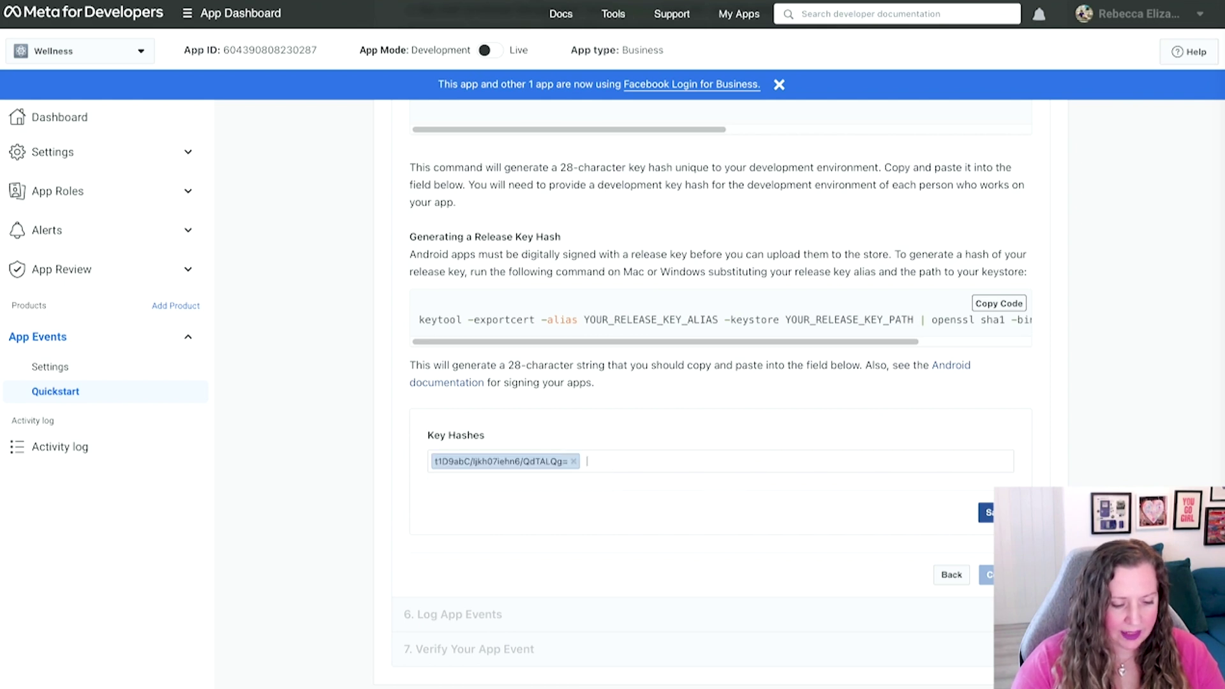
click(986, 513)
click(985, 574)
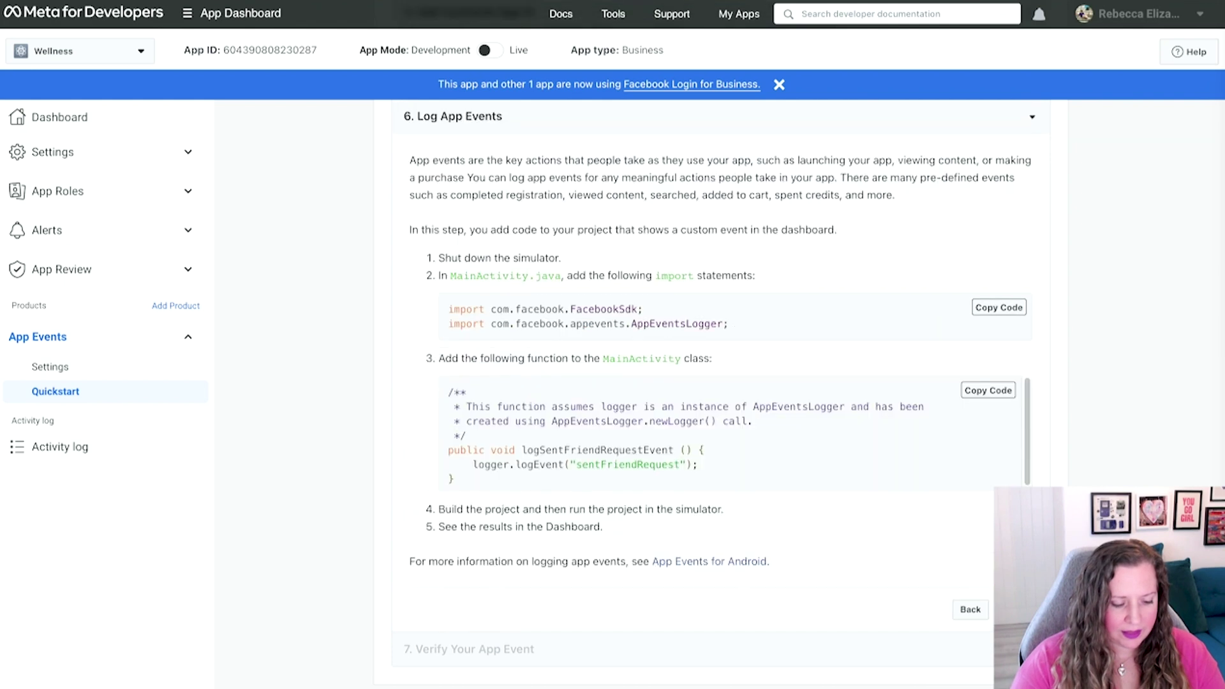
click(1018, 610)
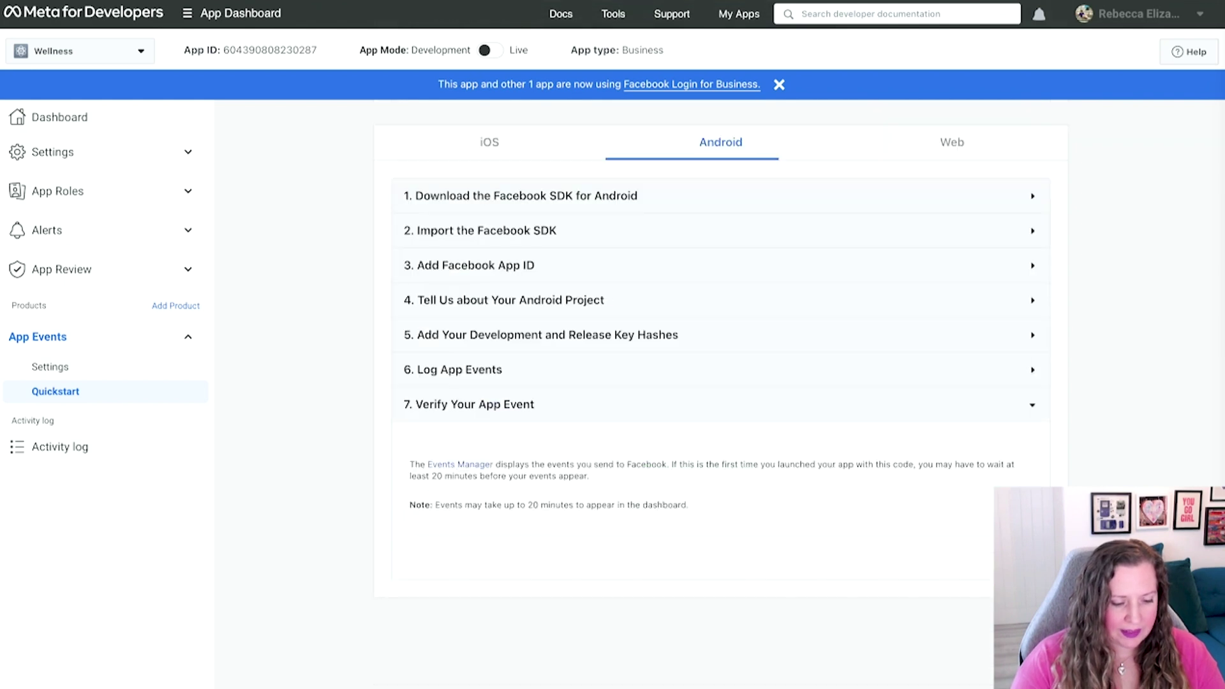
Step: Copy the Wellness App ID and paste it into Bravo's newly enabled Facebook App Events SDK integration
click(249, 55)
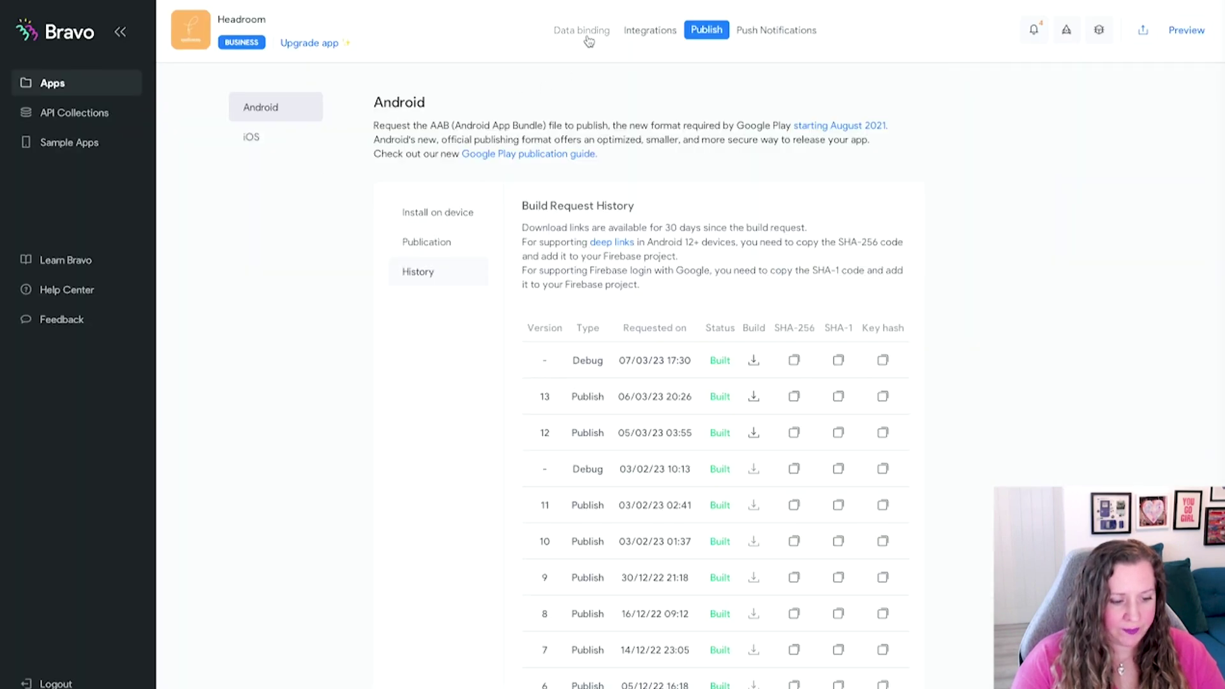
click(658, 33)
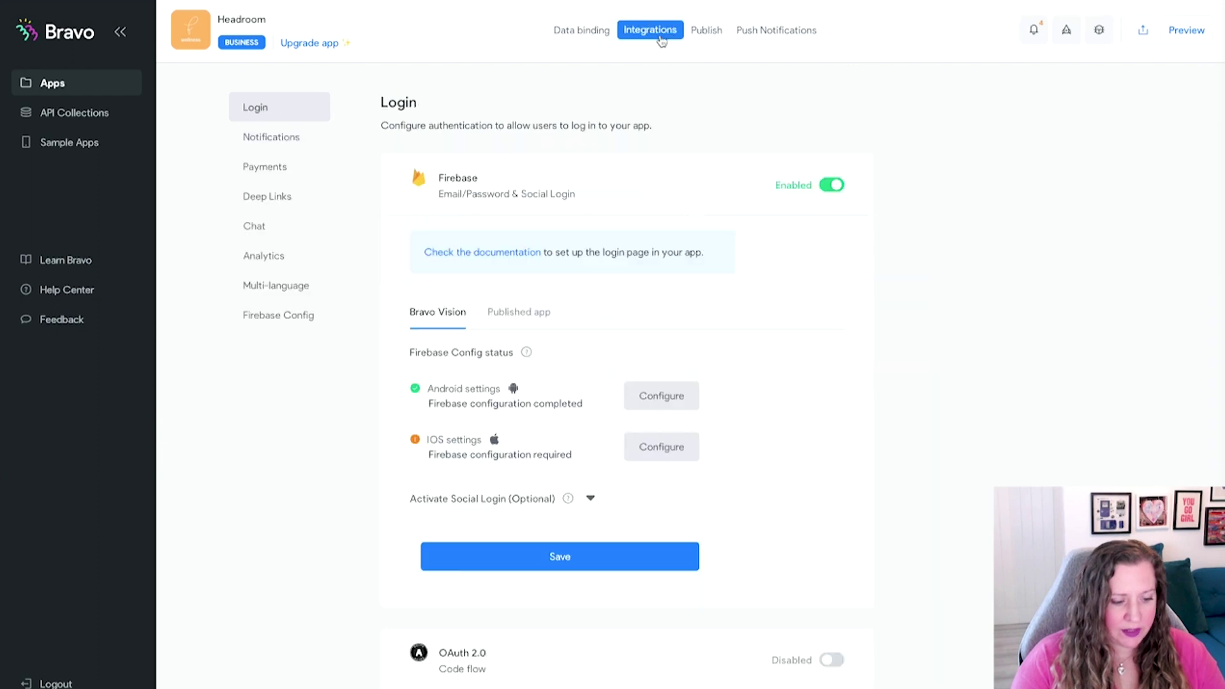
click(273, 255)
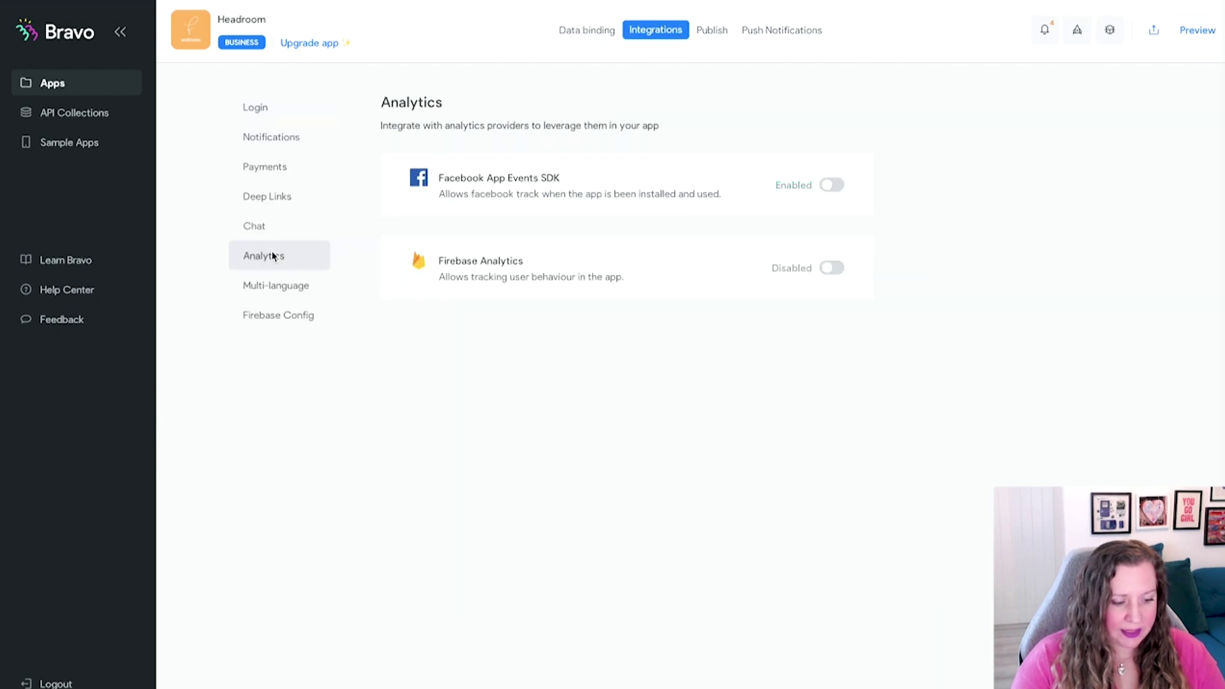
click(831, 185)
click(599, 356)
key(ctrl+v)
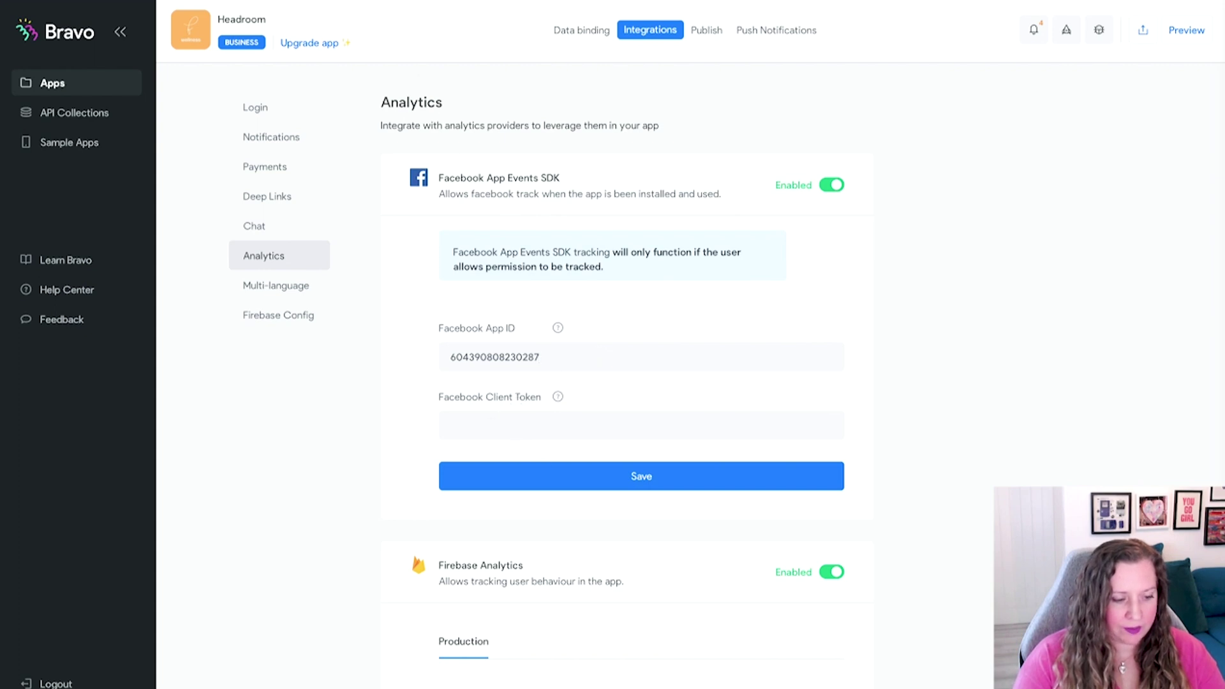
key(alt+Tab)
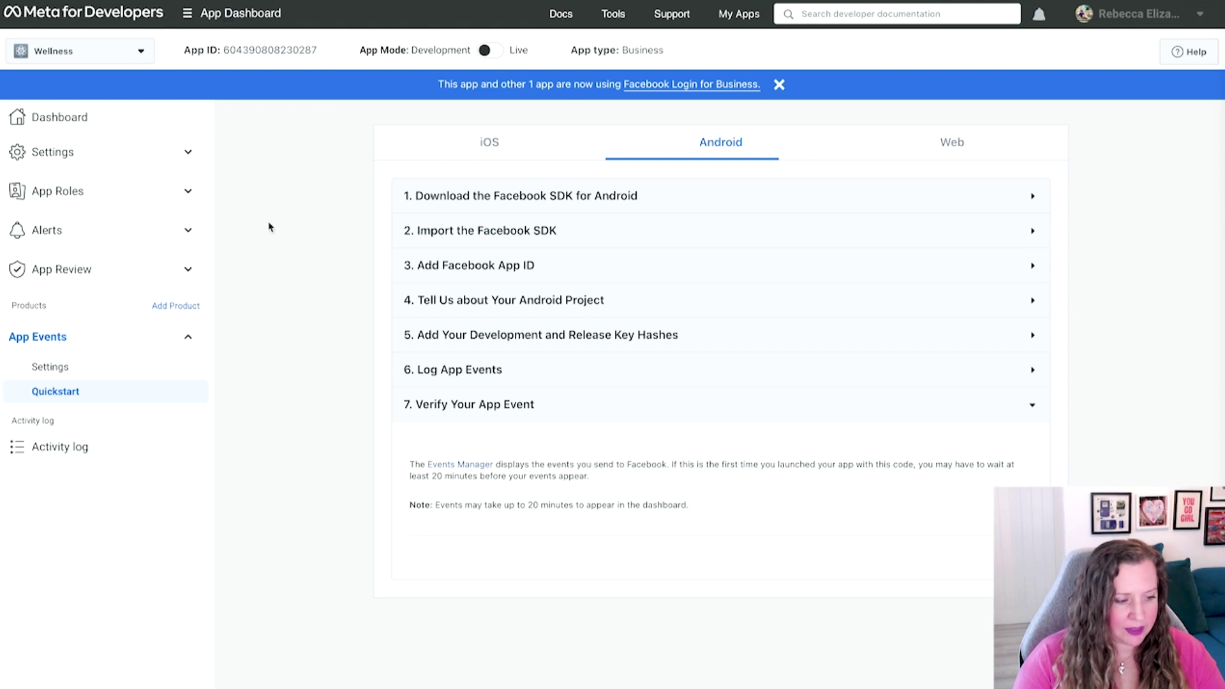
Step: Open the Wellness app's Settings > Advanced and copy the client token from the Security section
click(188, 152)
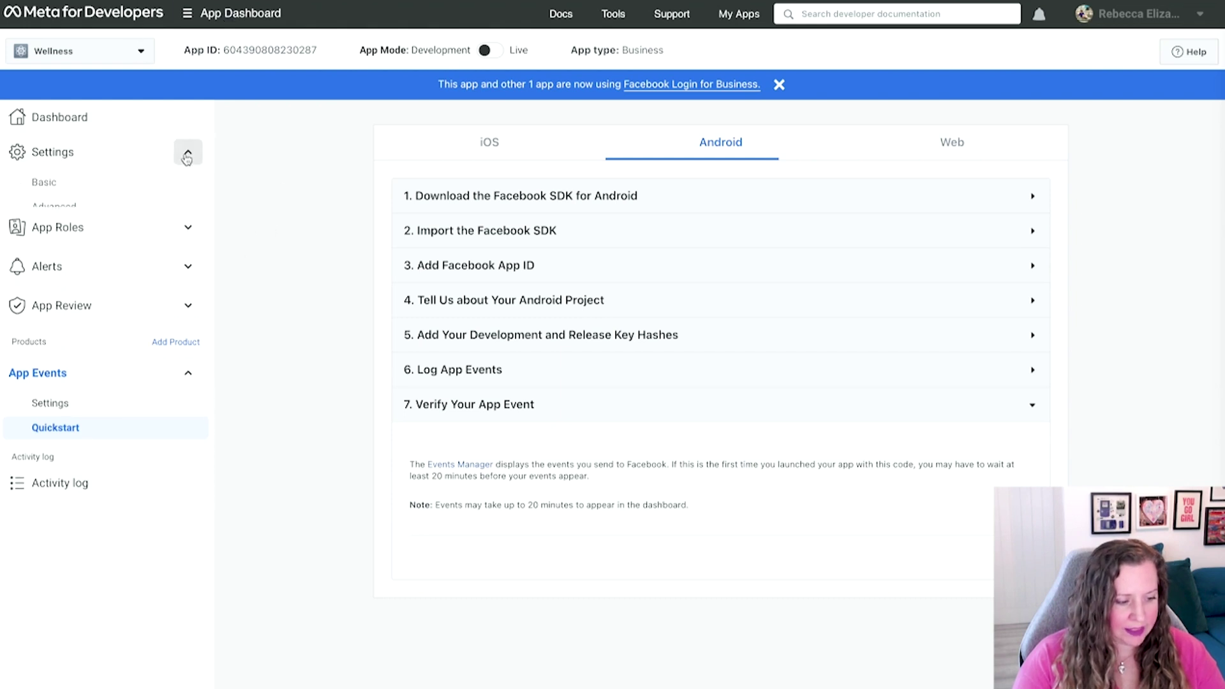
click(91, 215)
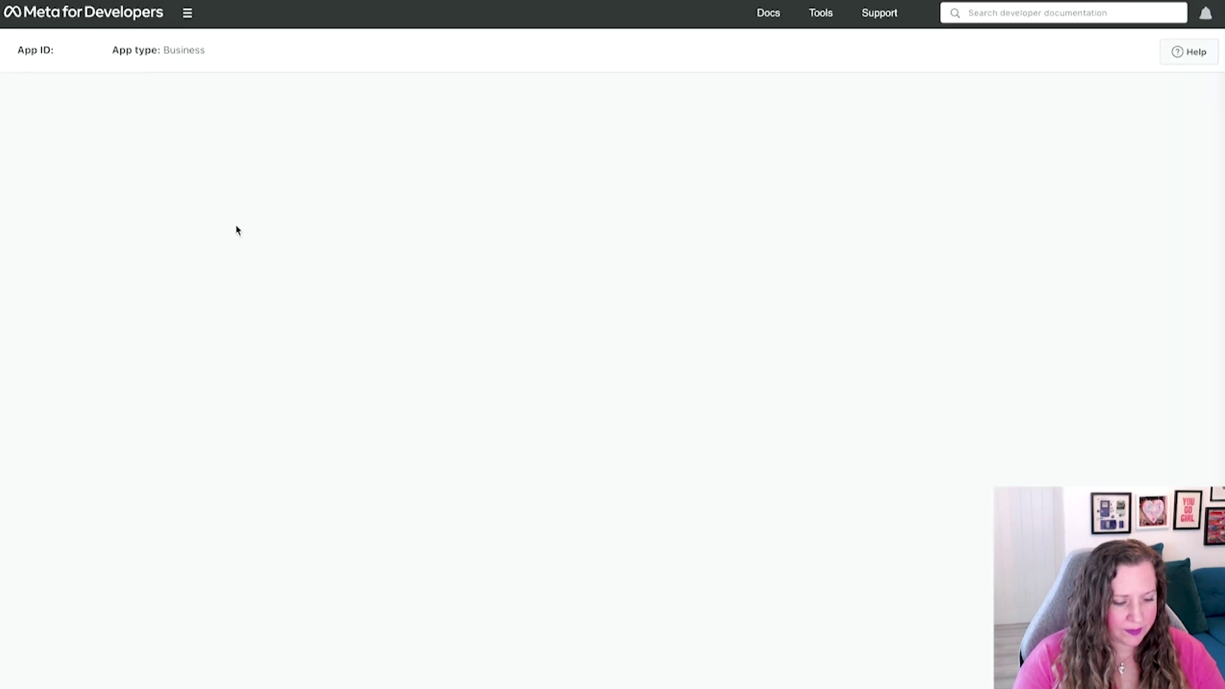
scroll(324, 285, down, 8)
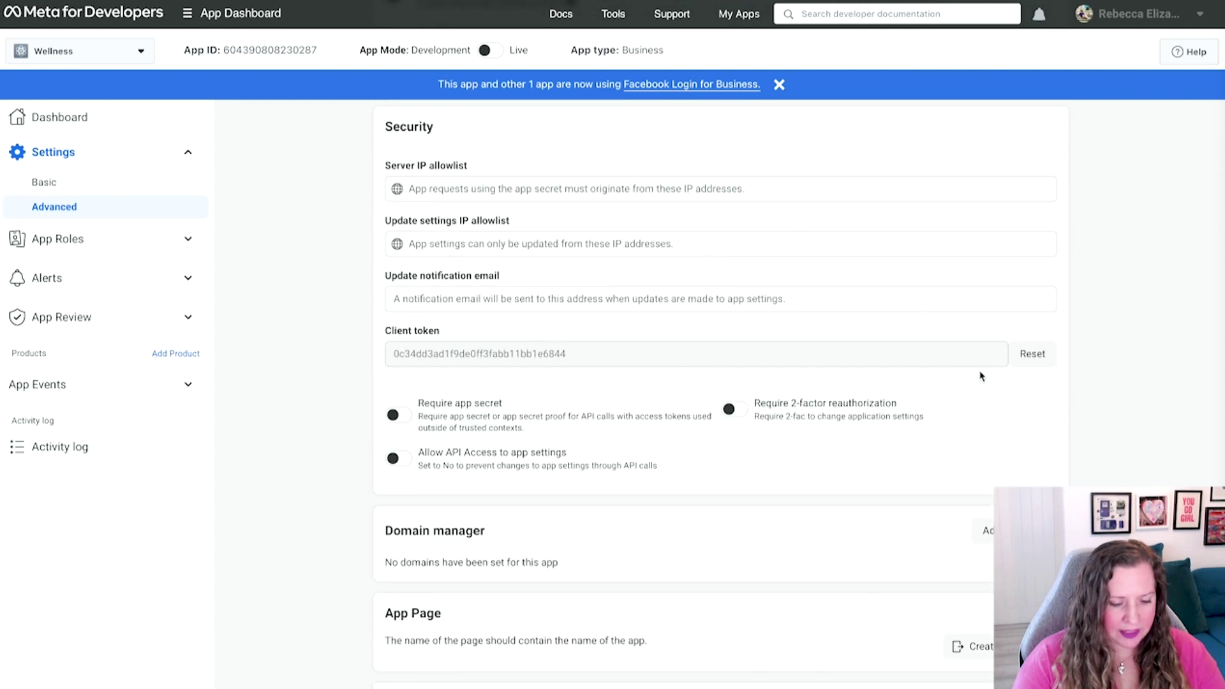
double_click(531, 355)
click(340, 280)
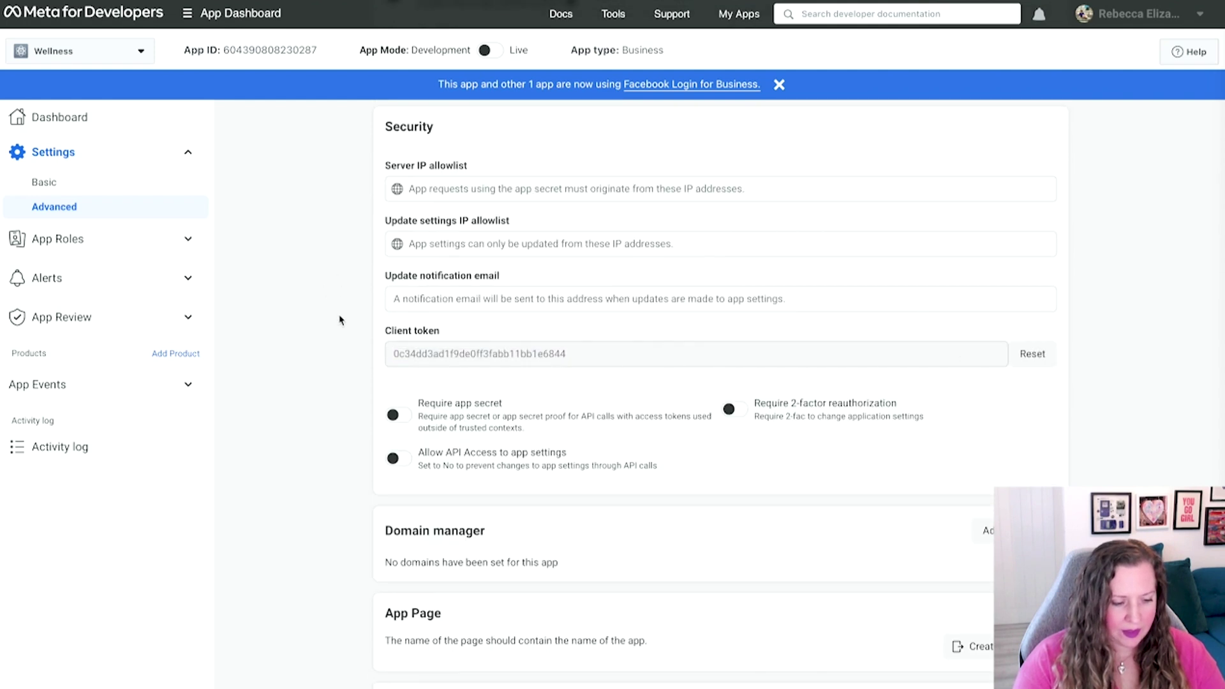
scroll(337, 205, up, 5)
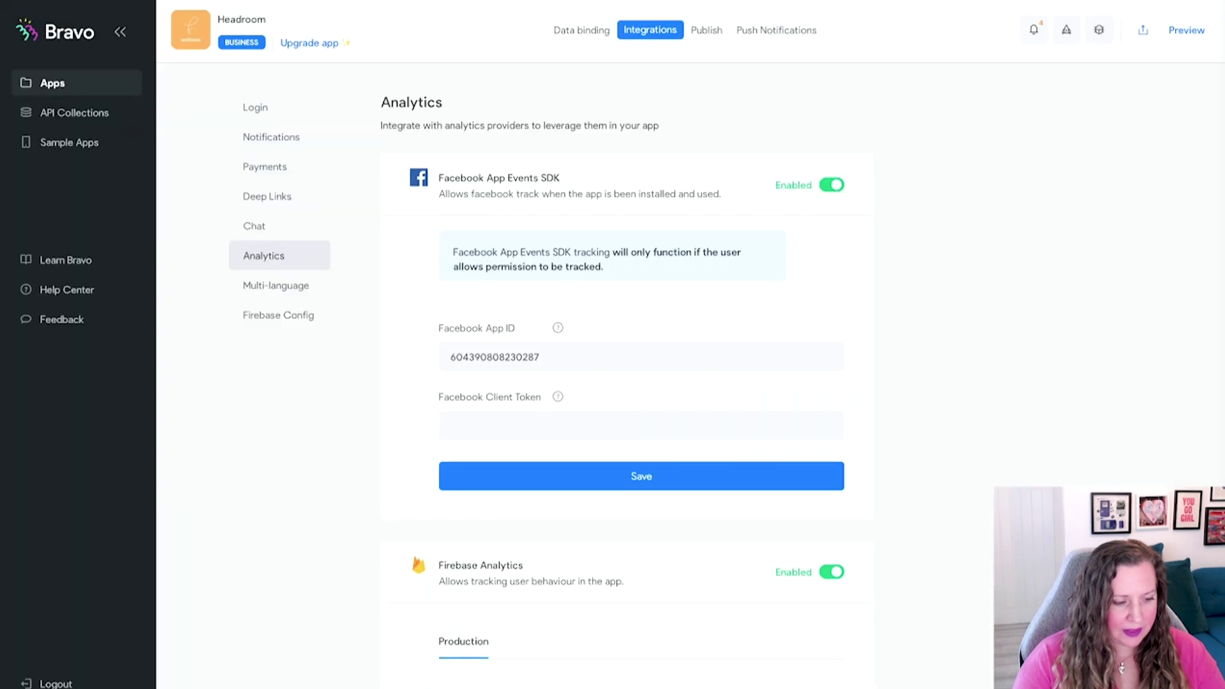
Step: Paste the client token into the Facebook Client Token field and save the SDK settings
key(ctrl+v)
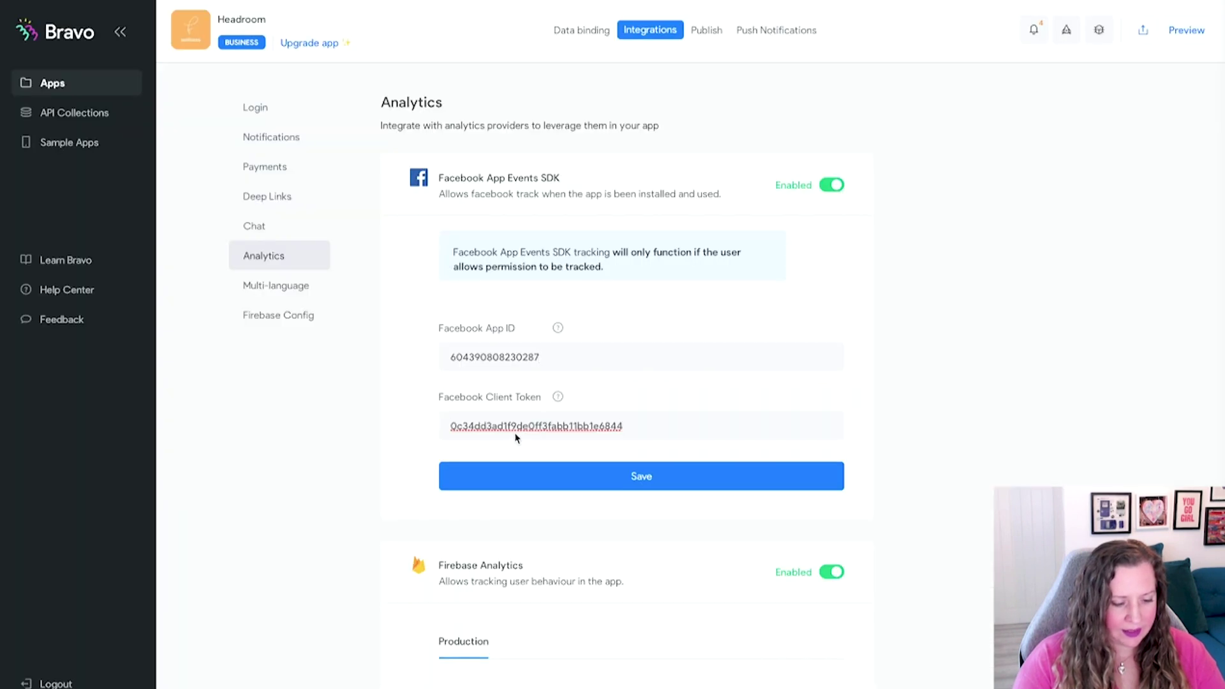
click(620, 403)
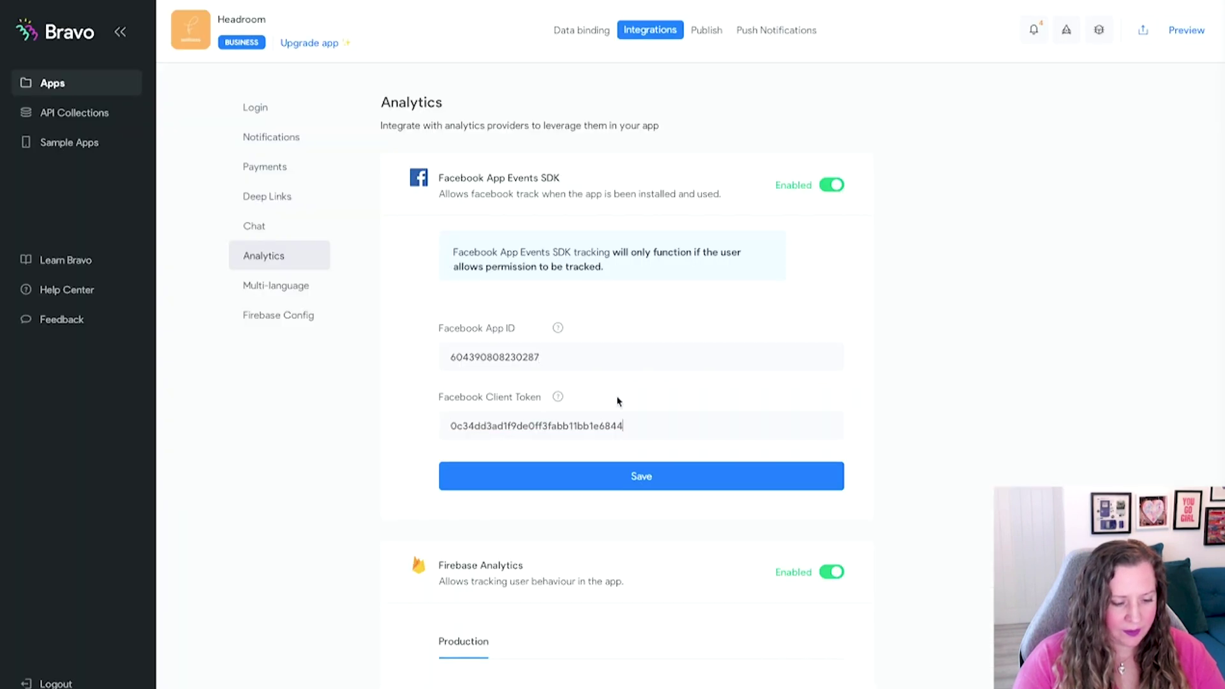
click(660, 484)
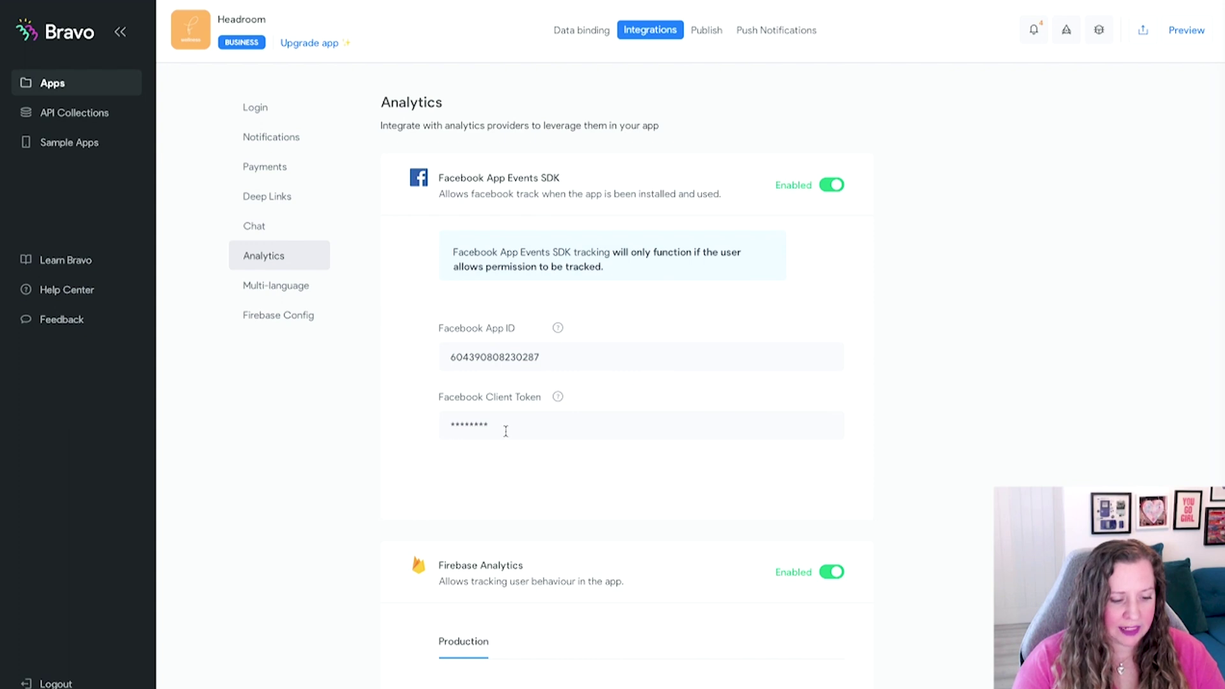
Step: Review the Android Publication and Install on device options under Publish, then view the build request History
click(707, 37)
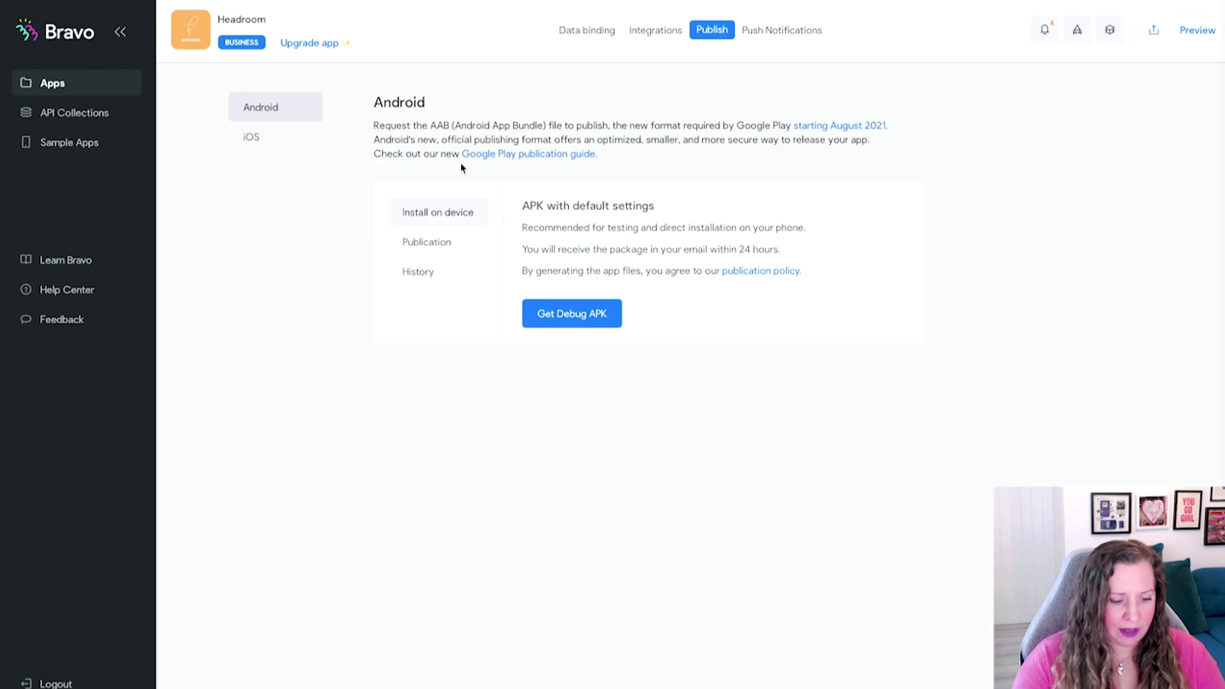
click(450, 245)
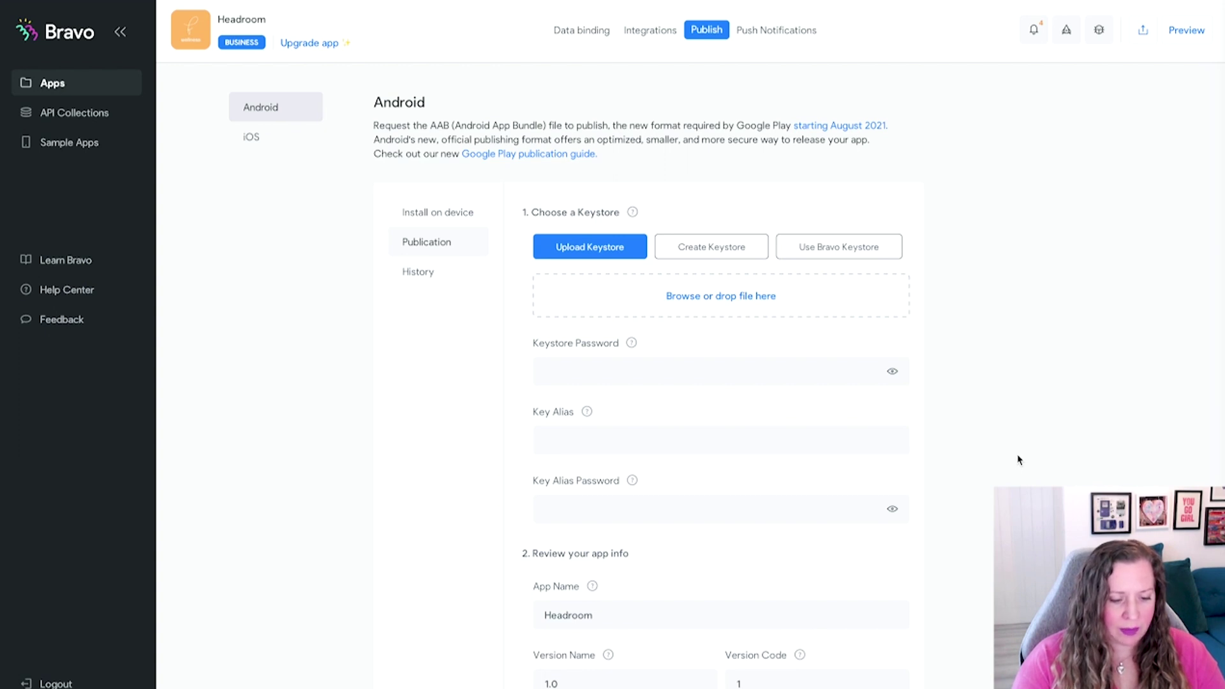
click(430, 225)
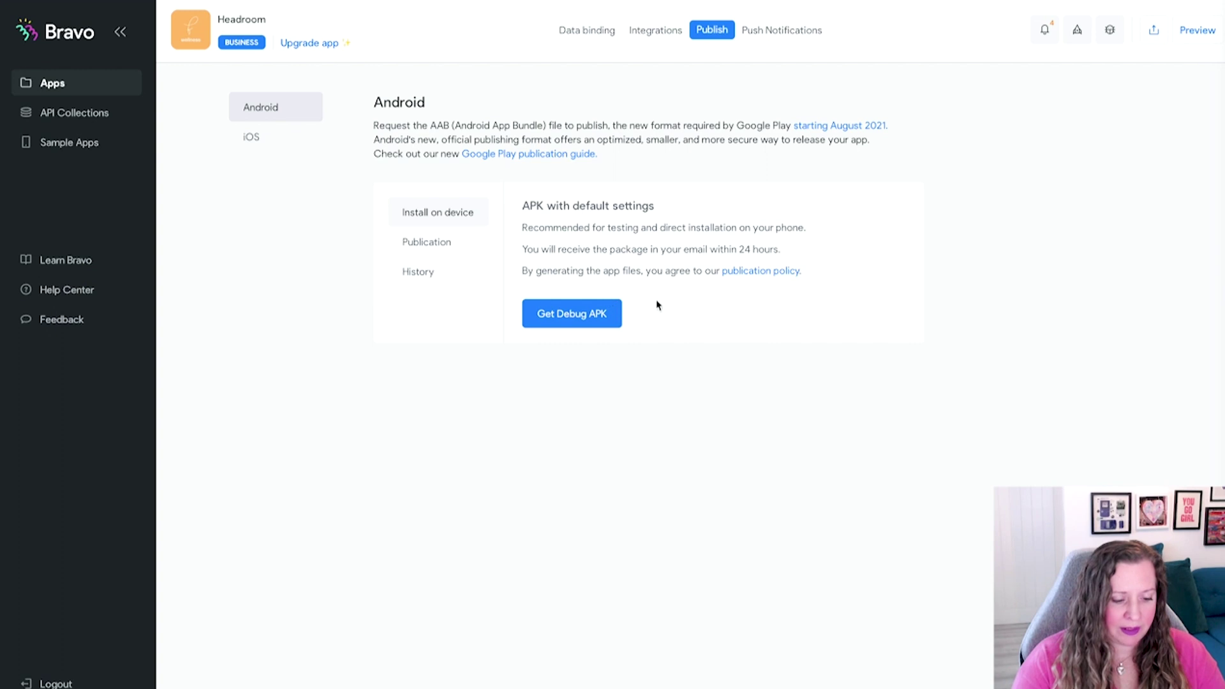
click(426, 274)
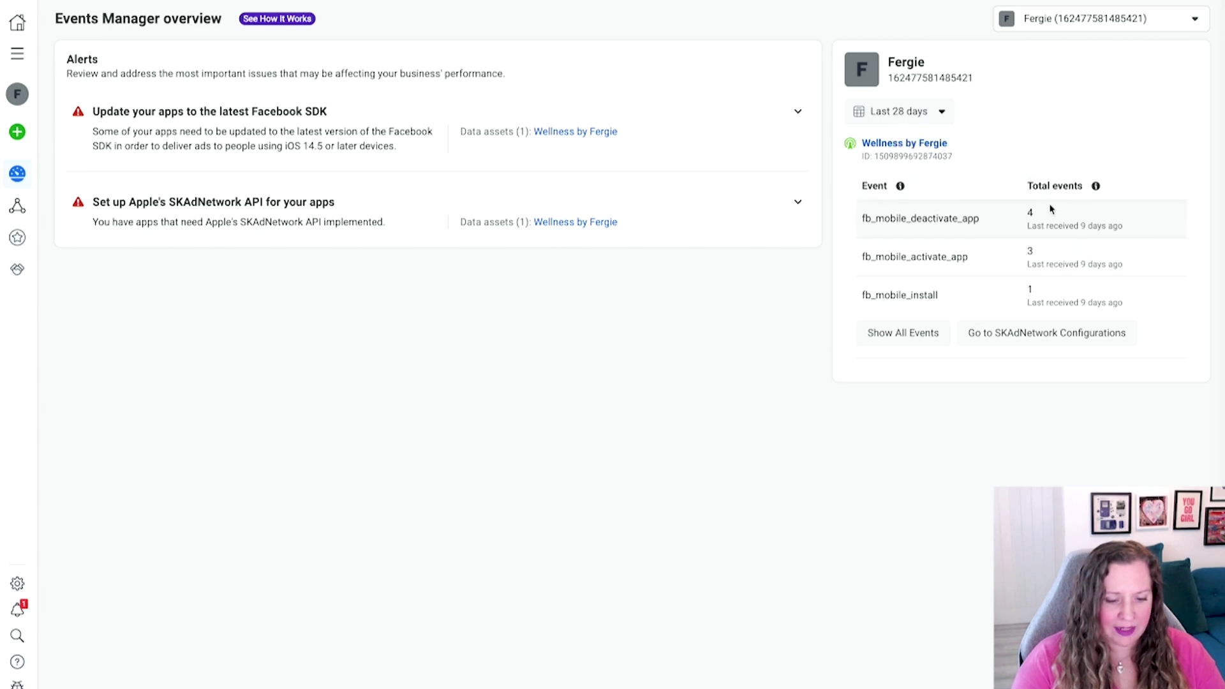
Step: Show all events logged for Wellness and check the Activate app activity chart, which shows 3 events
click(894, 348)
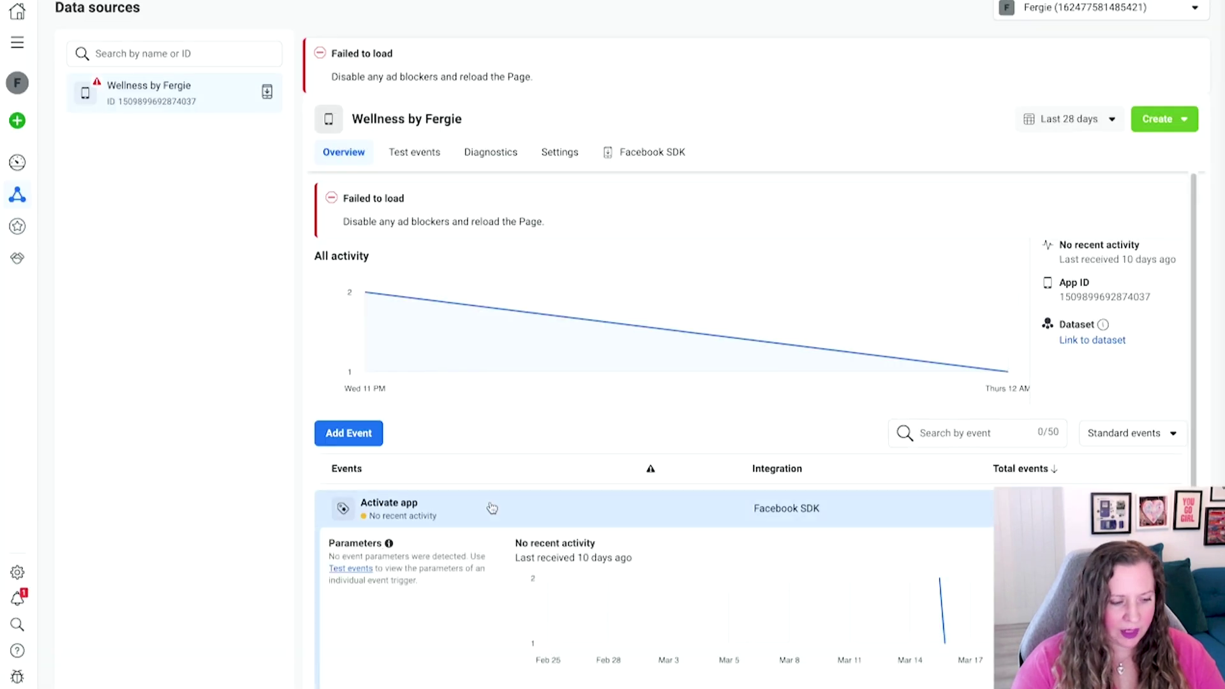
scroll(490, 504, down, 1)
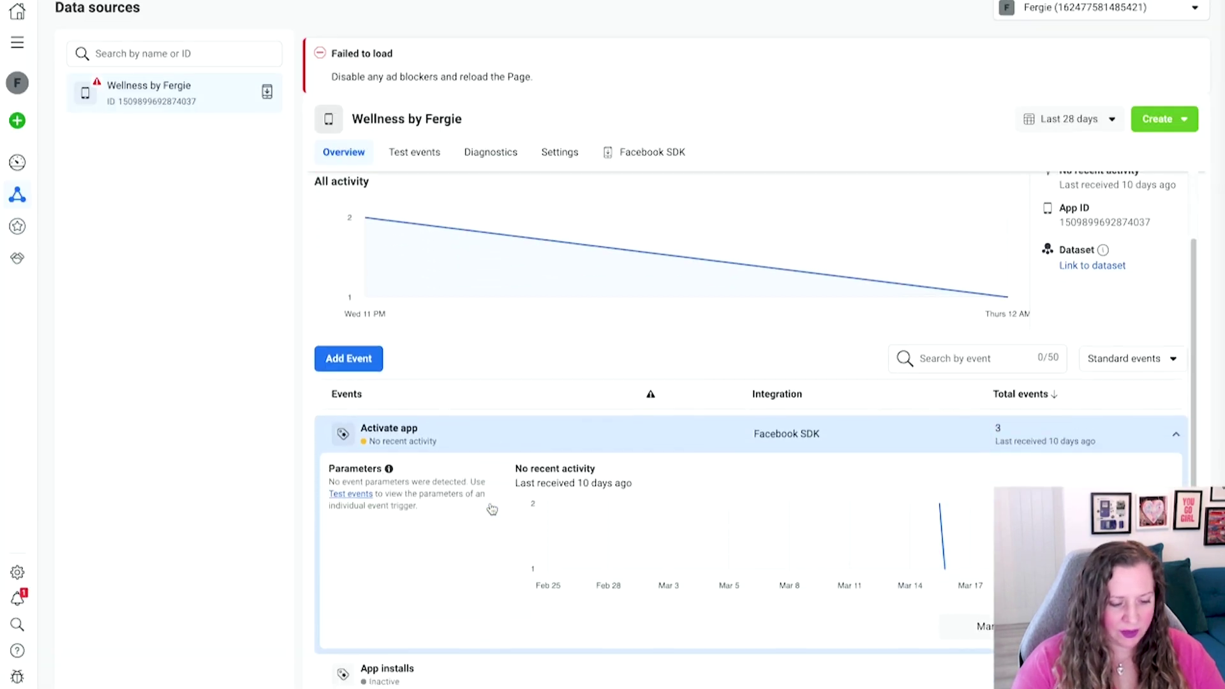
mouse_move(945, 567)
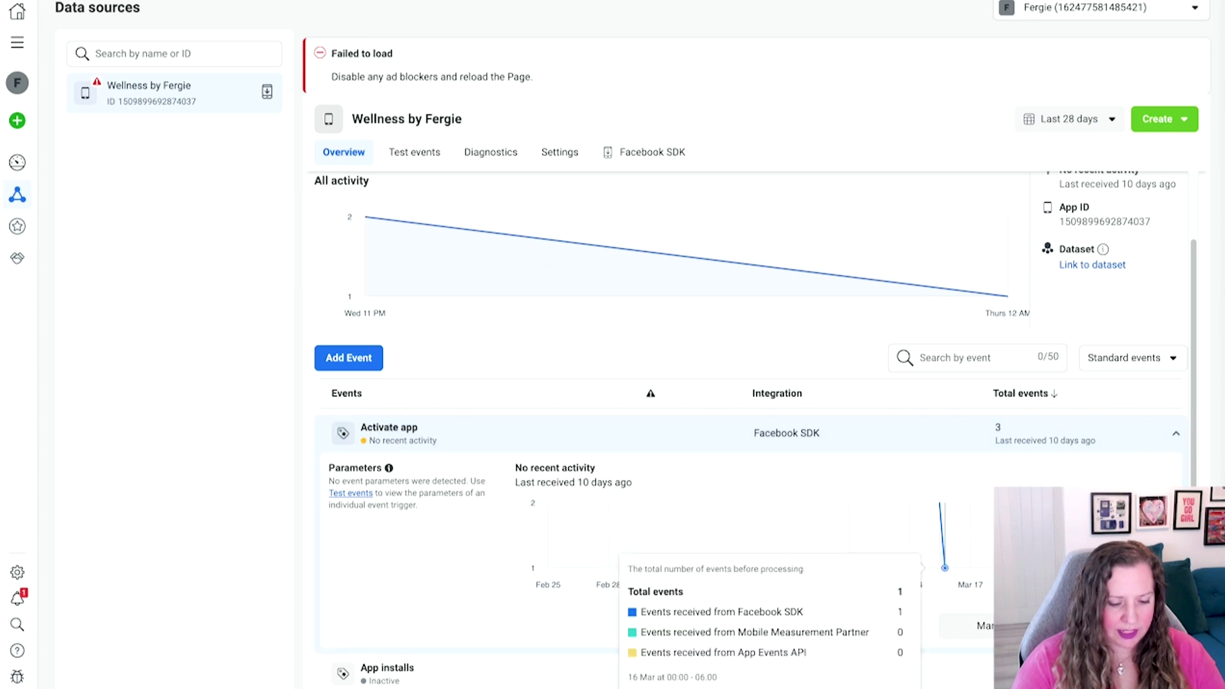